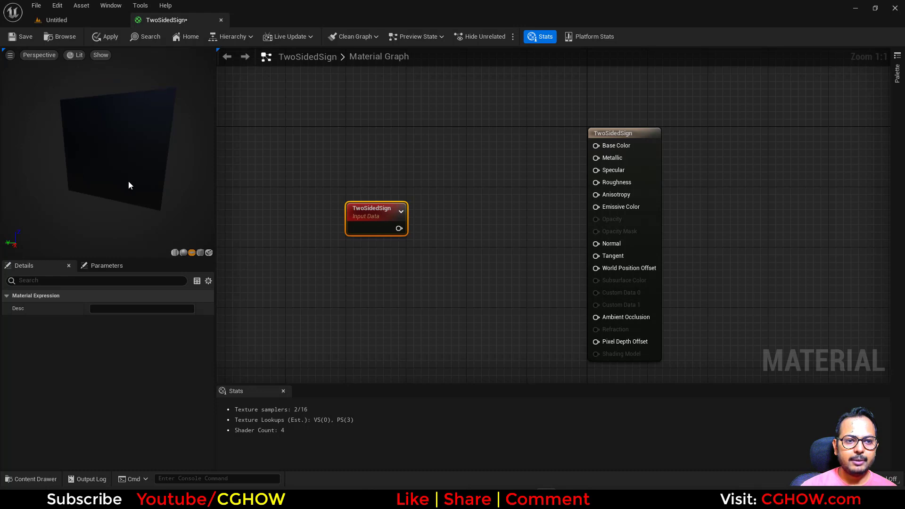
Enable the Two Sided option on the TwoSidedSign material.
{"action": "left_click_drag", "start_coordinate": [95, 193], "coordinate": [129, 153]}
{"action": "left_click", "coordinate": [654, 171]}
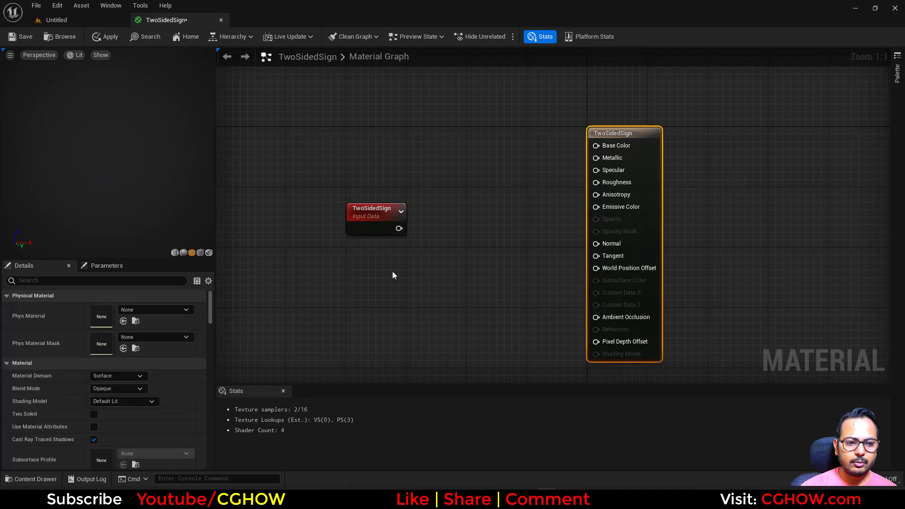
{"action": "left_click", "coordinate": [94, 414]}
{"action": "right_click_drag", "start_coordinate": [520, 245], "coordinate": [513, 238]}
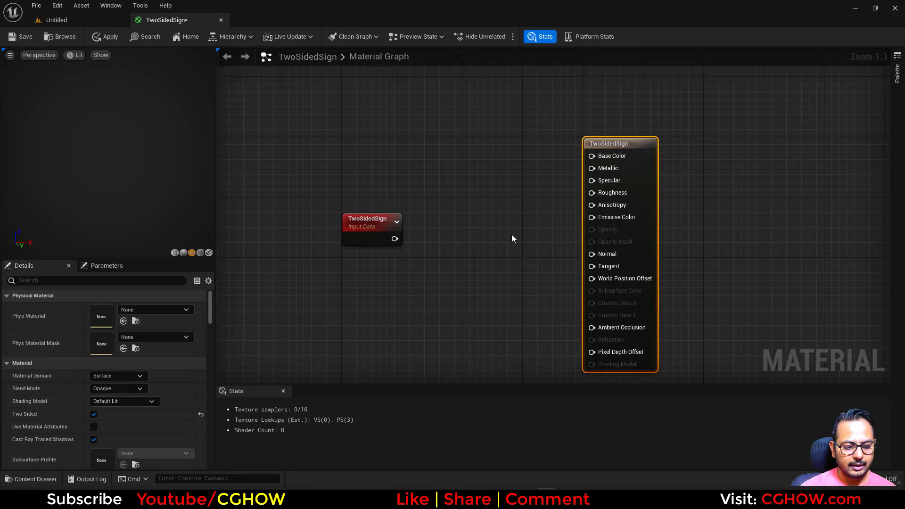
Add a Constant3Vector node with a muted red of about 0.594, 0.0897, 0.0897 and connect it to Base Color.
{"action": "left_click", "coordinate": [474, 177]}
{"action": "double_click", "coordinate": [507, 229]}
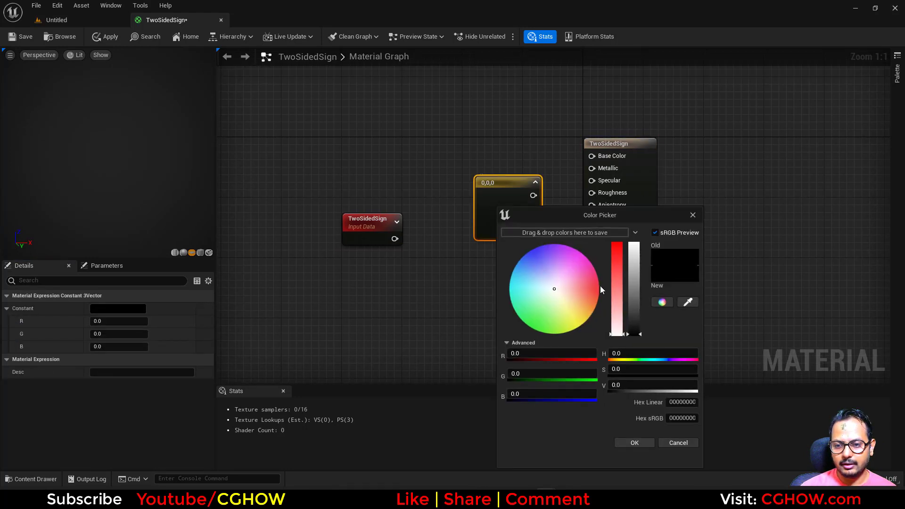
{"action": "left_click", "coordinate": [615, 255]}
{"action": "left_click", "coordinate": [635, 281]}
{"action": "left_click", "coordinate": [635, 442]}
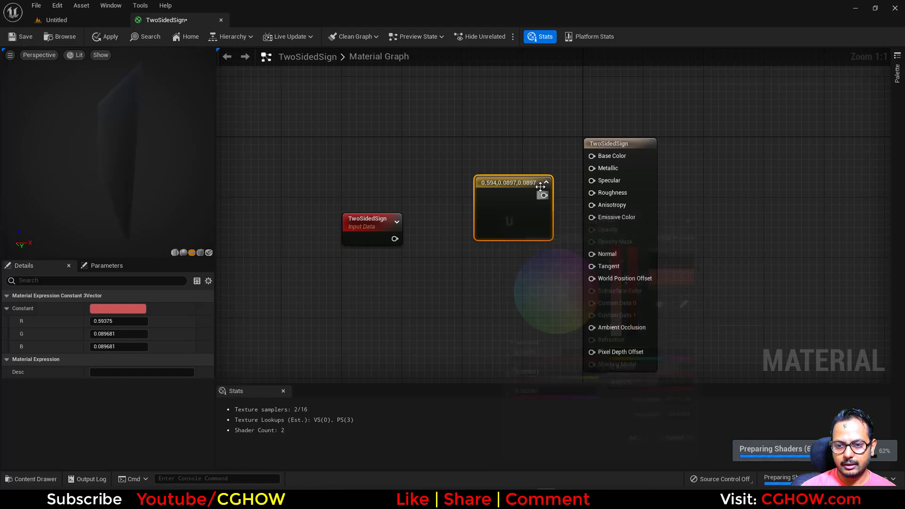
{"action": "left_click_drag", "start_coordinate": [546, 203], "coordinate": [578, 169]}
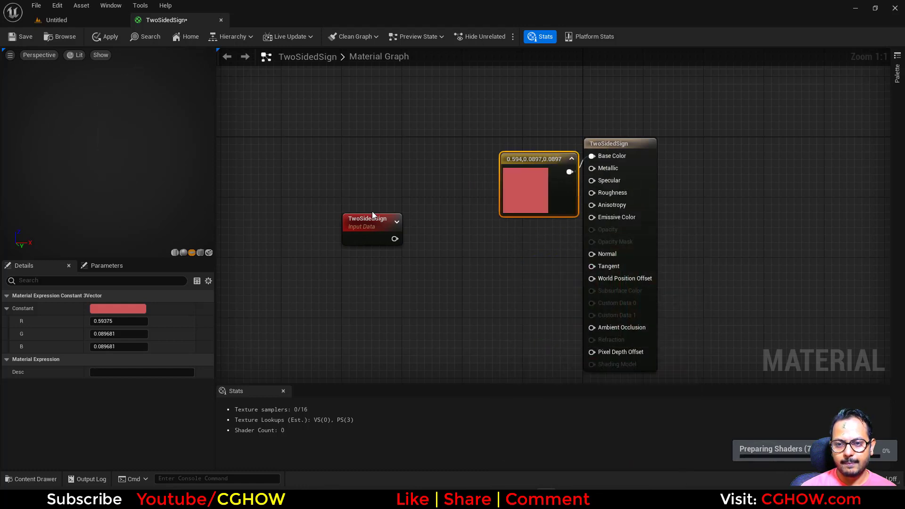
Examine the preview plane from both sides to compare how the red material looks on its front and back.
{"action": "left_click_drag", "start_coordinate": [109, 157], "coordinate": [52, 158]}
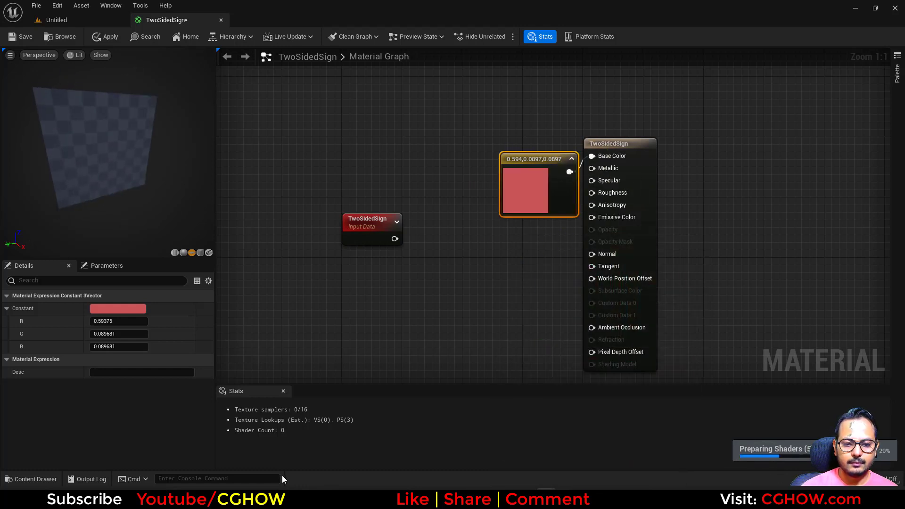
{"action": "left_click_drag", "start_coordinate": [125, 179], "coordinate": [47, 143]}
{"action": "left_click_drag", "start_coordinate": [104, 180], "coordinate": [136, 182]}
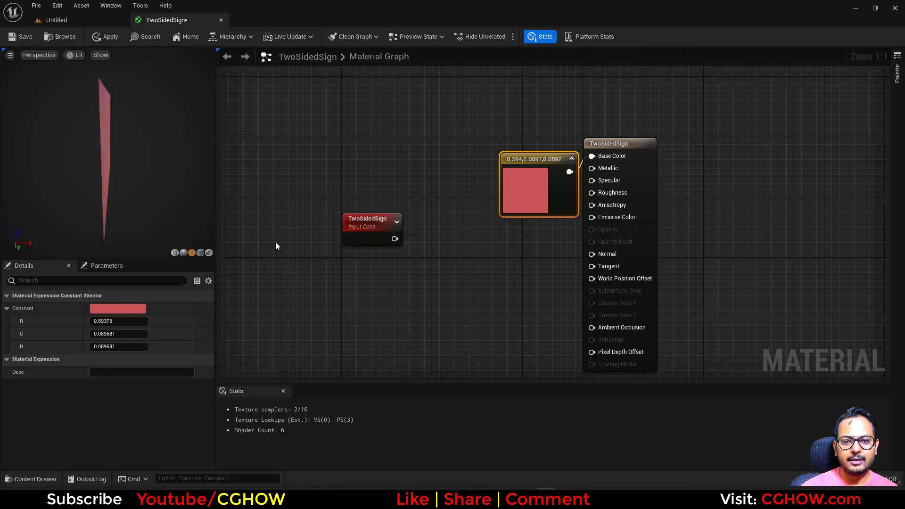
{"action": "left_click_drag", "start_coordinate": [363, 227], "coordinate": [346, 220]}
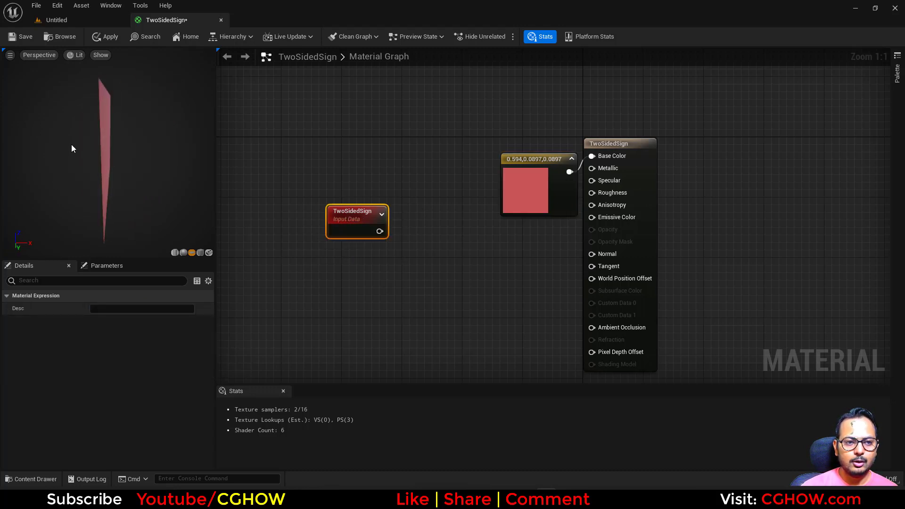
{"action": "left_click_drag", "start_coordinate": [71, 144], "coordinate": [101, 144]}
{"action": "left_click_drag", "start_coordinate": [87, 111], "coordinate": [95, 111]}
{"action": "mouse_move", "coordinate": [110, 181]}
{"action": "left_mouse_down"}
{"action": "mouse_move", "coordinate": [141, 181]}
{"action": "mouse_move", "coordinate": [110, 181]}
{"action": "left_mouse_up"}
Add a Lerp node with TwoSidedSign feeding its Alpha and the red constant, moved above TwoSidedSign, feeding A.
{"action": "left_click", "coordinate": [524, 189]}
{"action": "left_click_drag", "start_coordinate": [524, 188], "coordinate": [369, 140]}
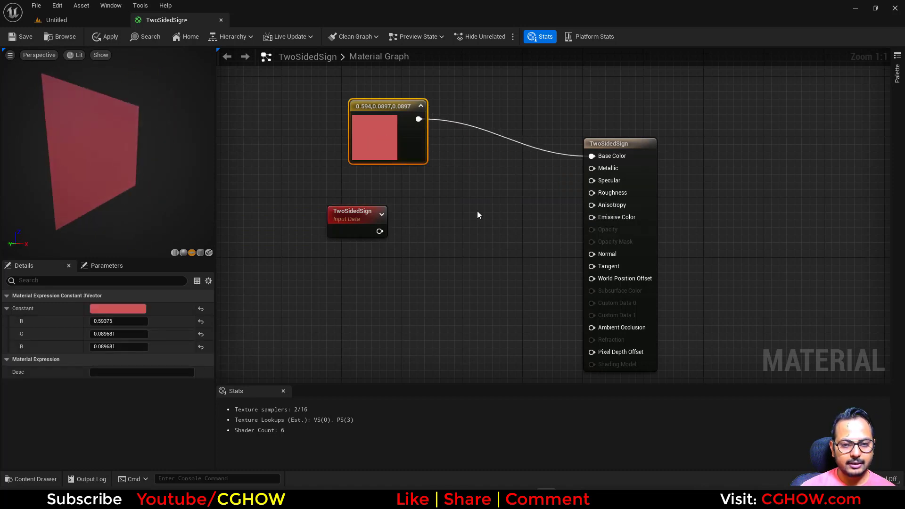
{"action": "key", "text": "l"}
{"action": "left_click", "coordinate": [468, 189]}
{"action": "left_click_drag", "start_coordinate": [476, 229], "coordinate": [476, 229]}
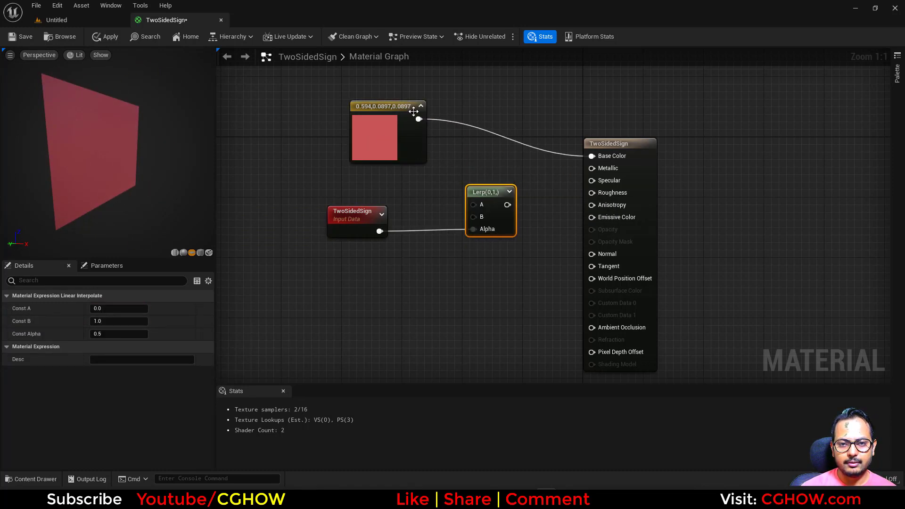
{"action": "left_click_drag", "start_coordinate": [419, 119], "coordinate": [480, 204]}
{"action": "left_click_drag", "start_coordinate": [382, 136], "coordinate": [382, 114]}
Add a green Constant3Vector (0, 1, 0) as the Lerp's B input and connect the Lerp output to Base Color.
{"action": "right_click_drag", "start_coordinate": [383, 163], "coordinate": [402, 214]}
{"action": "key", "text": "3"}
{"action": "left_click", "coordinate": [354, 195]}
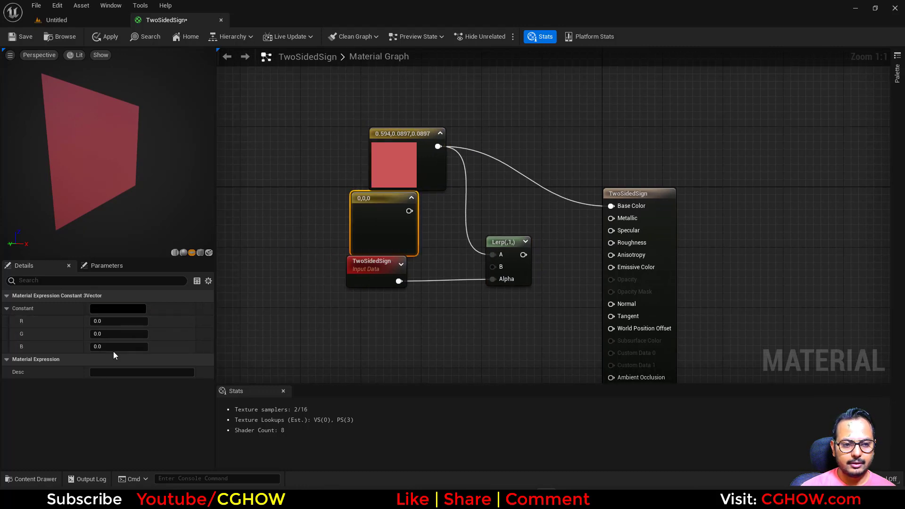
{"action": "left_click", "coordinate": [118, 333]}
{"action": "type", "text": "1"}
{"action": "left_click_drag", "start_coordinate": [409, 211], "coordinate": [630, 202]}
{"action": "left_click_drag", "start_coordinate": [375, 275], "coordinate": [374, 297]}
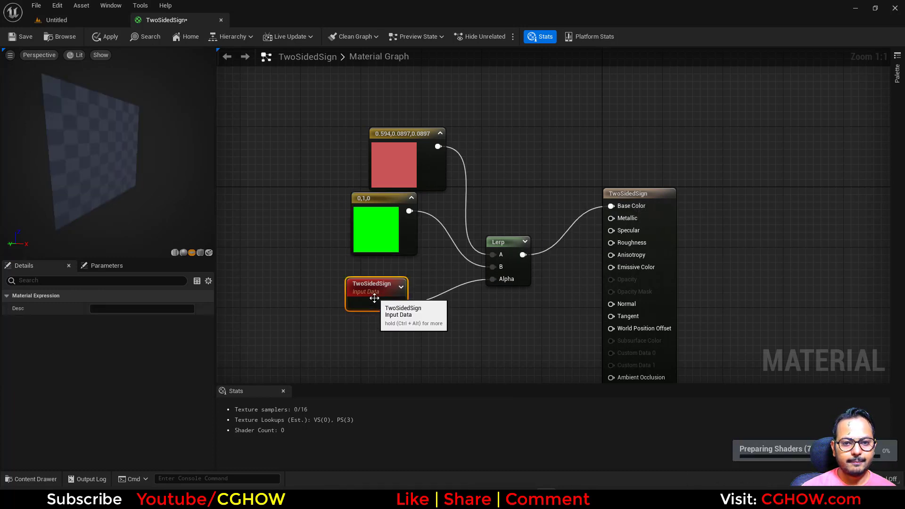
Check the two-colour material on the plane and switch the preview mesh to a sphere.
{"action": "mouse_move", "coordinate": [142, 189]}
{"action": "left_mouse_down"}
{"action": "mouse_move", "coordinate": [200, 189]}
{"action": "mouse_move", "coordinate": [155, 188]}
{"action": "mouse_move", "coordinate": [182, 188]}
{"action": "mouse_move", "coordinate": [193, 202]}
{"action": "mouse_move", "coordinate": [146, 200]}
{"action": "mouse_move", "coordinate": [183, 190]}
{"action": "mouse_move", "coordinate": [148, 184]}
{"action": "mouse_move", "coordinate": [165, 177]}
{"action": "mouse_move", "coordinate": [140, 179]}
{"action": "left_mouse_up"}
{"action": "right_click_drag", "start_coordinate": [464, 292], "coordinate": [461, 228]}
{"action": "left_click", "coordinate": [183, 253]}
{"action": "scroll", "coordinate": [107, 202], "scroll_direction": "down", "scroll_amount": 3}
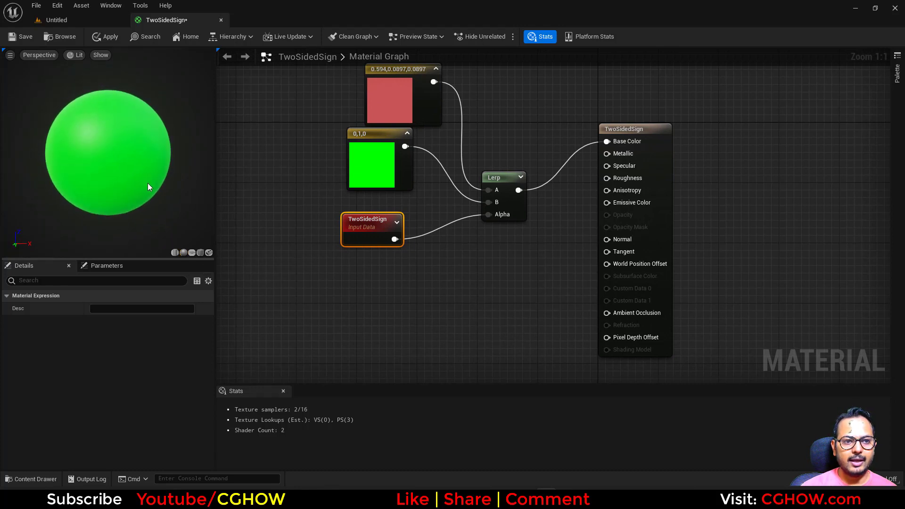
{"action": "right_click_drag", "start_coordinate": [148, 182], "coordinate": [148, 192]}
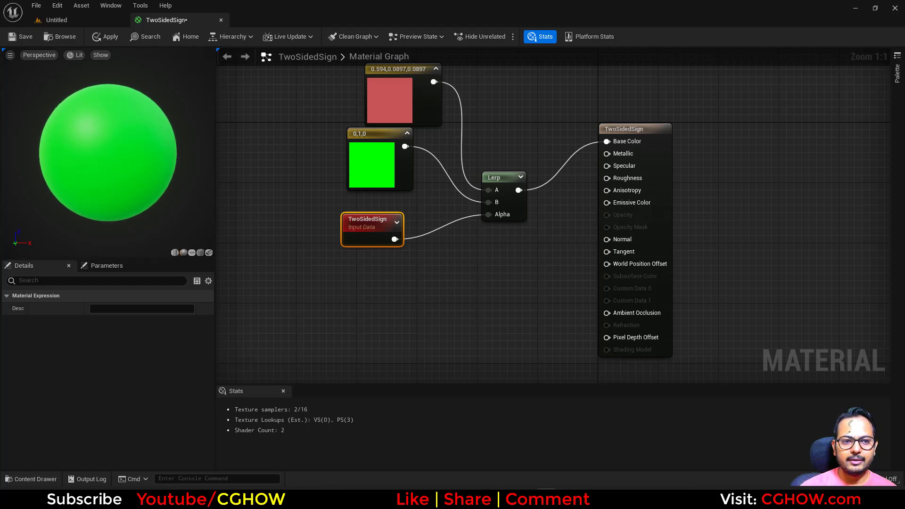
Add a TexCoord node below the colour nodes, feed it into a new ComponentMask node, and preview the mask.
{"action": "right_click_drag", "start_coordinate": [323, 260], "coordinate": [351, 200]}
{"action": "left_click", "coordinate": [326, 250]}
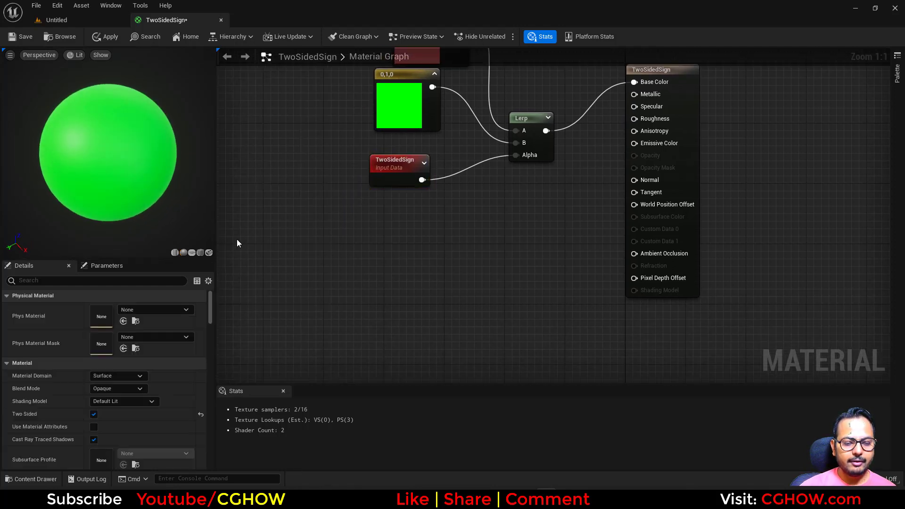
{"action": "key", "text": "u"}
{"action": "left_click", "coordinate": [236, 239]}
{"action": "left_click_drag", "start_coordinate": [259, 259], "coordinate": [313, 276]}
{"action": "key", "text": "shift+c"}
{"action": "left_click", "coordinate": [305, 258], "text": "shift"}
{"action": "key", "text": "space"}
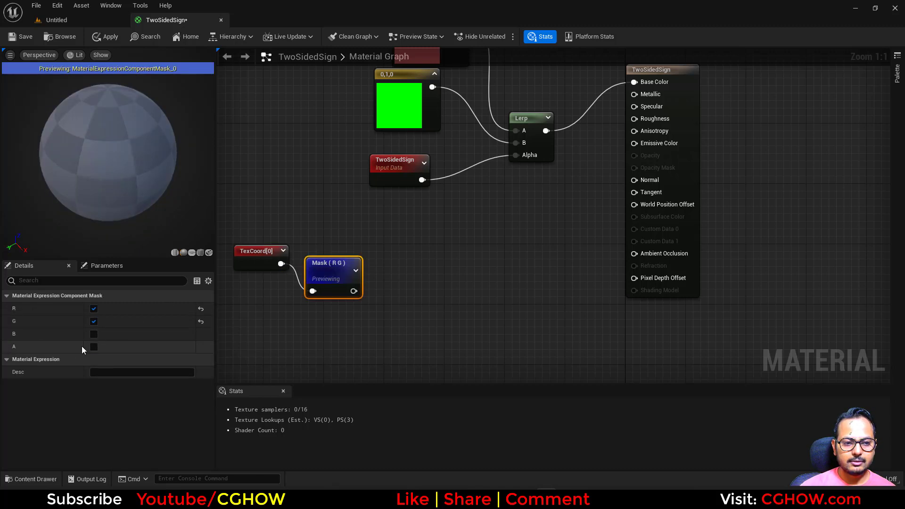
Limit the ComponentMask to the G channel only.
{"action": "left_click", "coordinate": [94, 321]}
{"action": "left_click_drag", "start_coordinate": [129, 168], "coordinate": [169, 163]}
{"action": "left_click", "coordinate": [94, 321]}
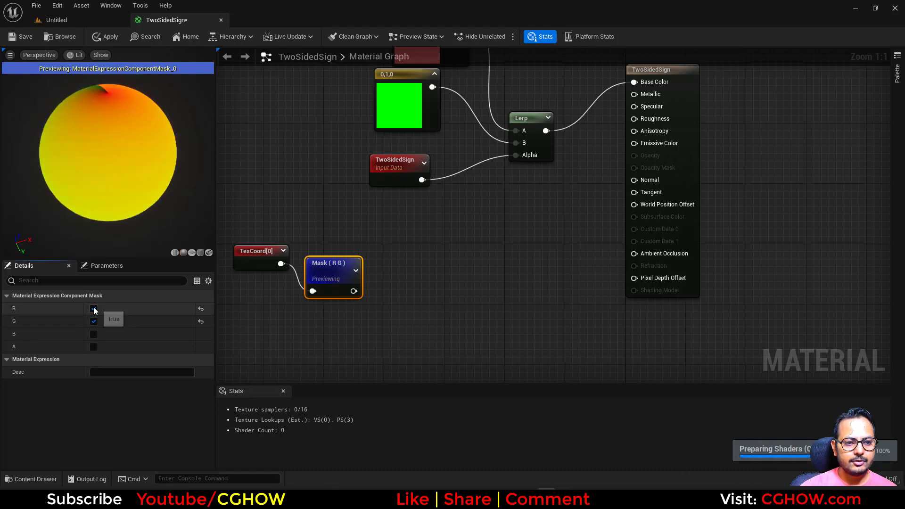
{"action": "left_click", "coordinate": [94, 308]}
Add a Step node fed by the mask output on its Y input.
{"action": "left_click_drag", "start_coordinate": [356, 295], "coordinate": [386, 279]}
{"action": "type", "text": "ste"}
{"action": "left_click", "coordinate": [410, 346]}
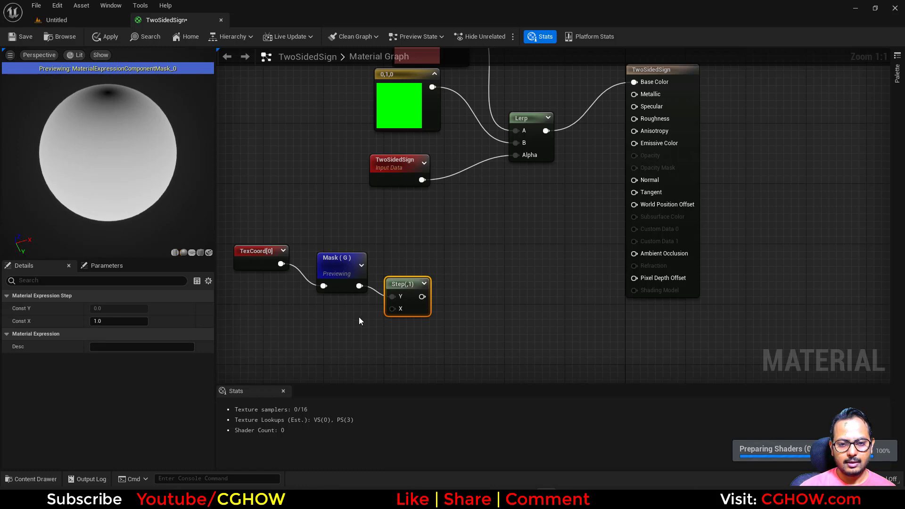
Add a scalar parameter named step, connect it to the Step node's X input, and preview the Step node.
{"action": "left_click", "coordinate": [357, 303]}
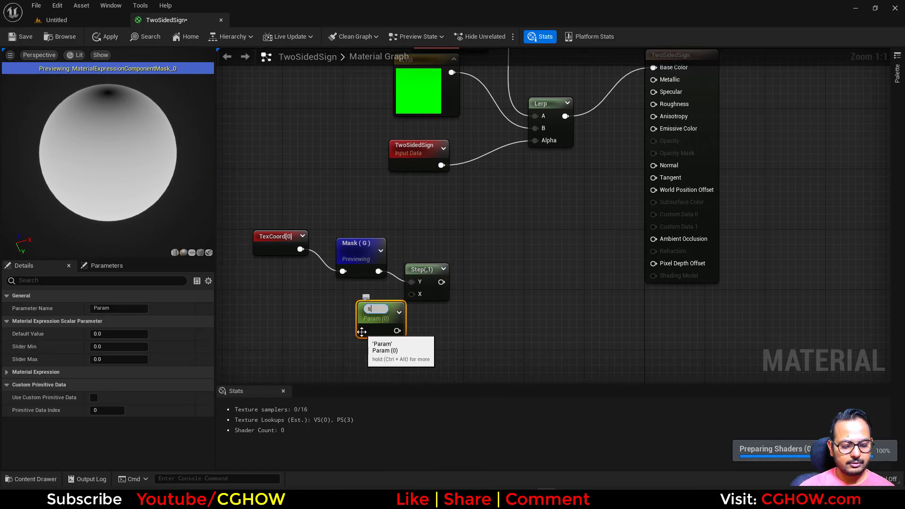
{"action": "type", "text": "step"}
{"action": "left_click_drag", "start_coordinate": [397, 330], "coordinate": [441, 236]}
{"action": "left_click", "coordinate": [418, 273]}
{"action": "key", "text": "p"}
{"action": "left_click_drag", "start_coordinate": [373, 321], "coordinate": [326, 300]}
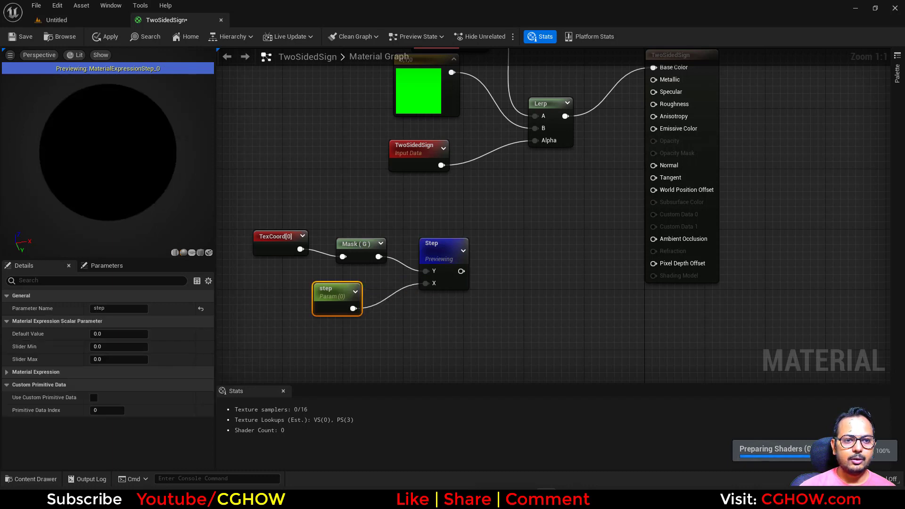
Set the step parameter's default value to 0.5.
{"action": "right_click_drag", "start_coordinate": [614, 207], "coordinate": [570, 266]}
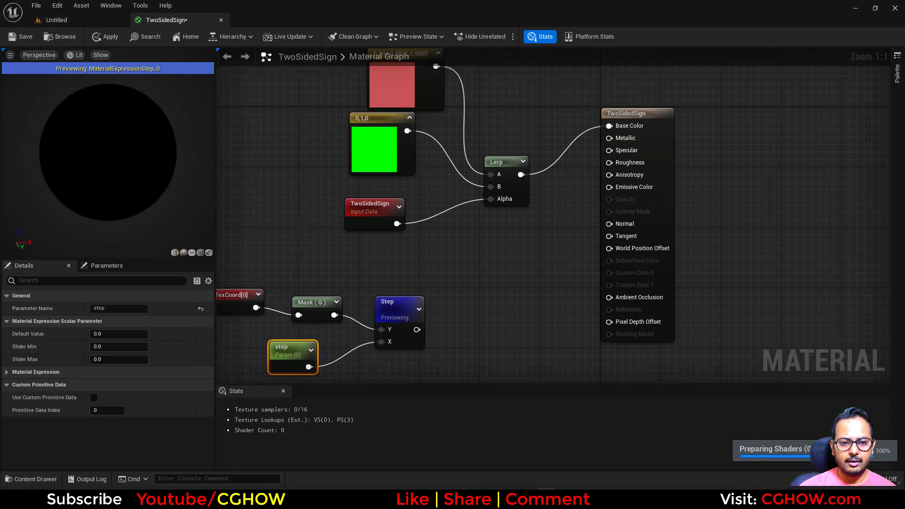
{"action": "left_click", "coordinate": [107, 332]}
{"action": "type", "text": ".5"}
{"action": "key", "text": "Return"}
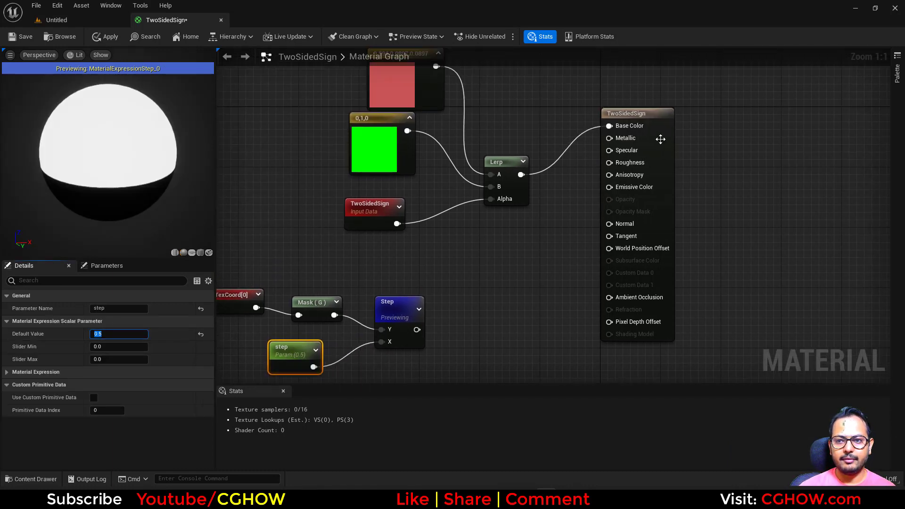
Change the material's Blend Mode to Masked and check the Step preview on the sphere.
{"action": "left_click", "coordinate": [660, 139]}
{"action": "scroll", "coordinate": [129, 362], "scroll_direction": "down", "scroll_amount": 2}
{"action": "left_click", "coordinate": [124, 359]}
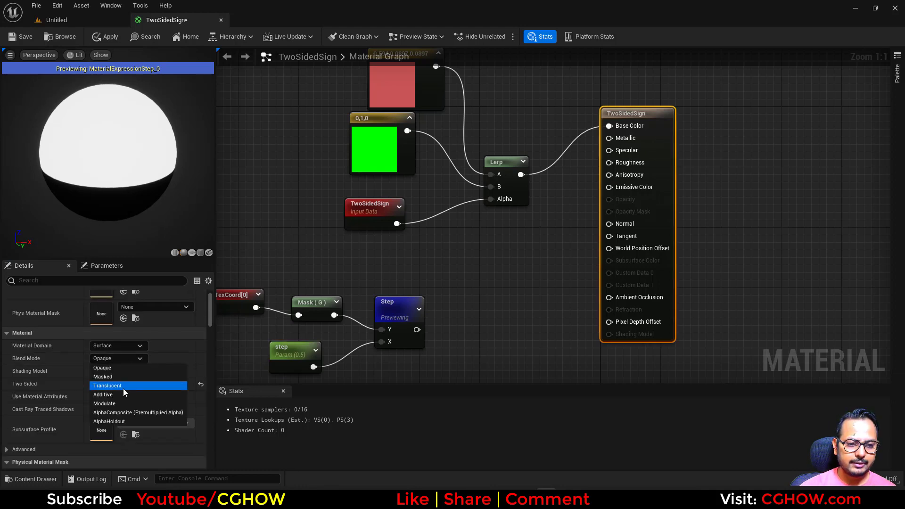
{"action": "left_click", "coordinate": [116, 378]}
{"action": "right_click_drag", "start_coordinate": [440, 284], "coordinate": [436, 299]}
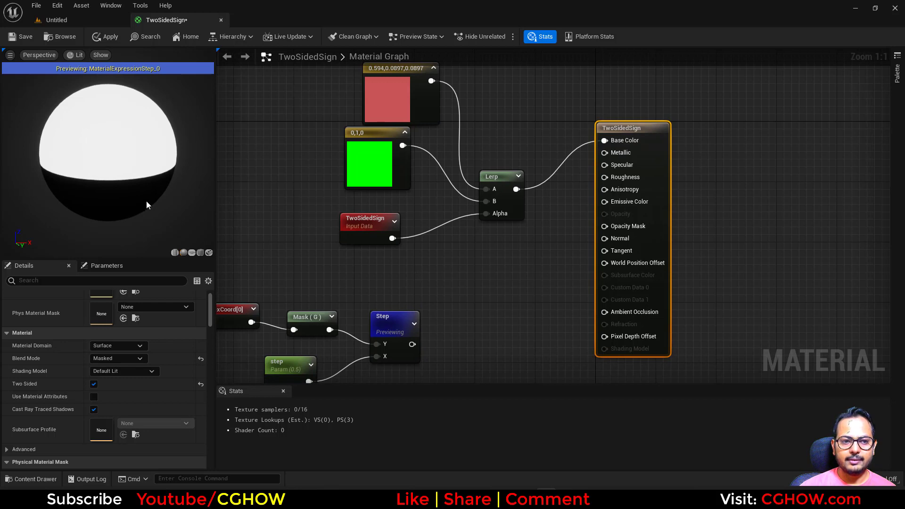
{"action": "left_click_drag", "start_coordinate": [146, 204], "coordinate": [146, 195]}
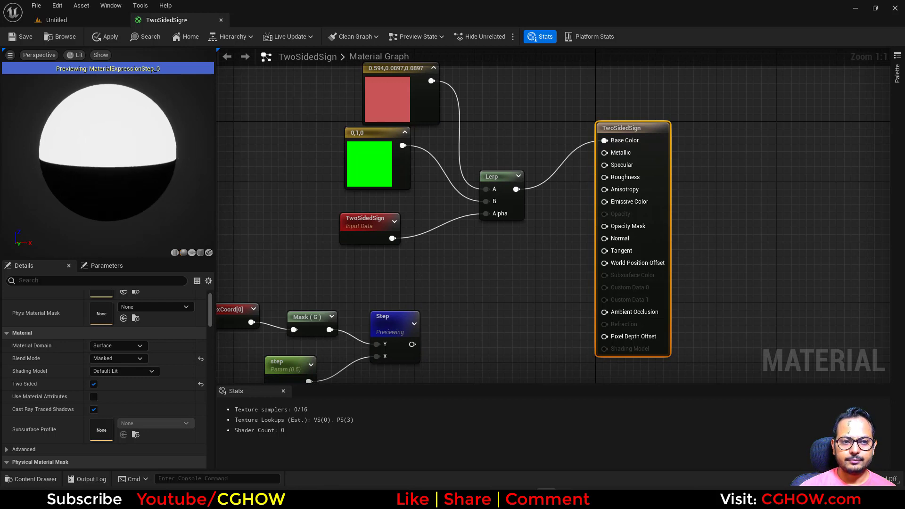
Add a OneMinus (1-x) node after Step and connect its output to Opacity Mask.
{"action": "left_click", "coordinate": [425, 329]}
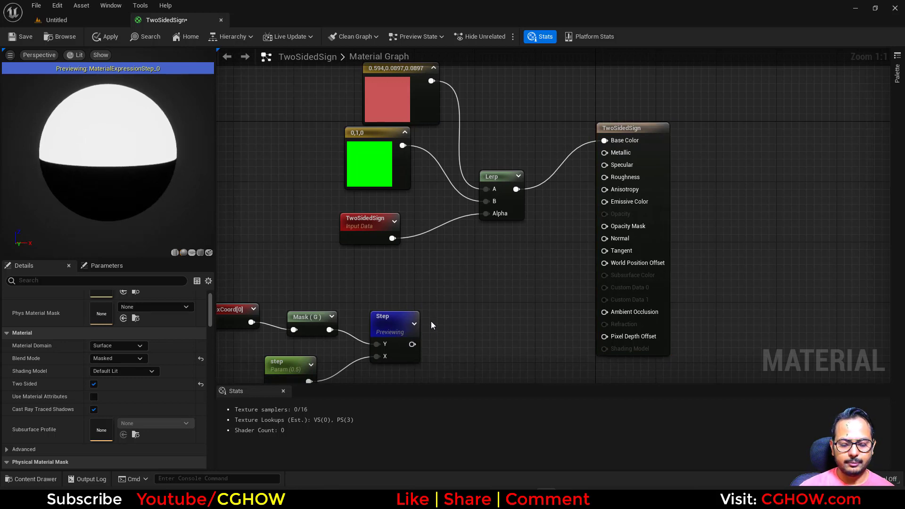
{"action": "left_click", "coordinate": [430, 321]}
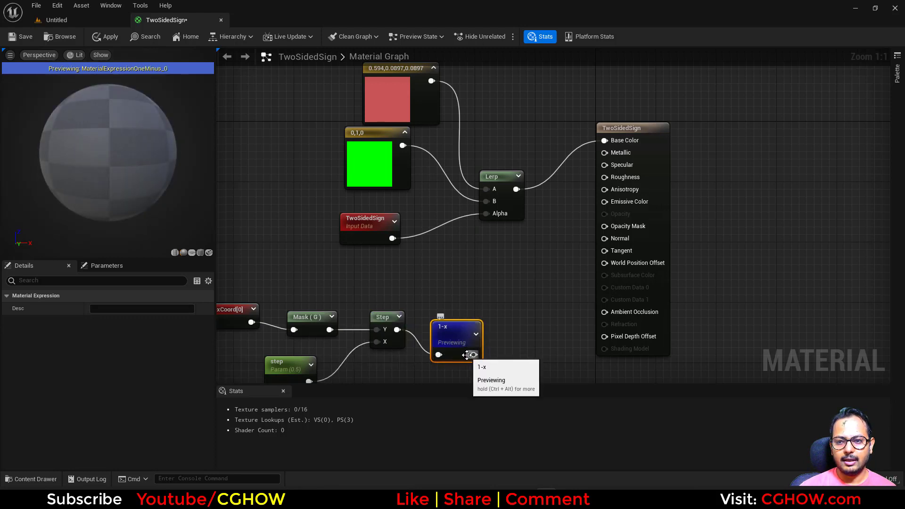
{"action": "left_click_drag", "start_coordinate": [473, 354], "coordinate": [605, 226]}
{"action": "right_click_drag", "start_coordinate": [467, 260], "coordinate": [458, 235]}
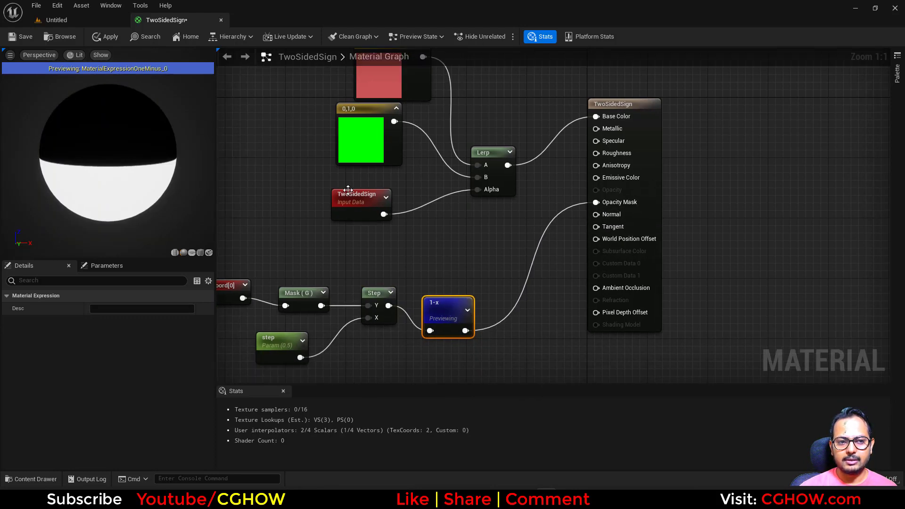
Stop previewing the 1-x node, inspect the masked sphere from several angles, and save the material.
{"action": "key", "text": "space"}
{"action": "right_click_drag", "start_coordinate": [333, 196], "coordinate": [328, 231]}
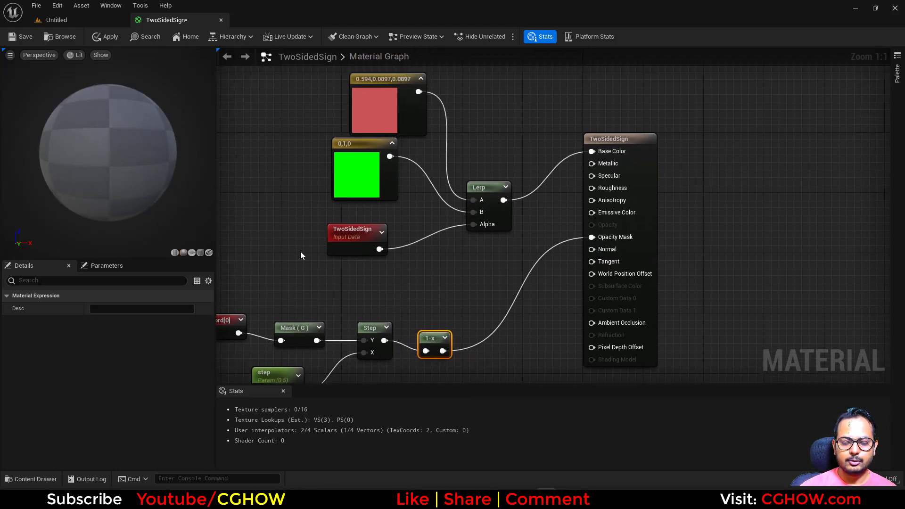
{"action": "left_click_drag", "start_coordinate": [103, 197], "coordinate": [608, 252]}
{"action": "right_click_drag", "start_coordinate": [242, 241], "coordinate": [265, 174]}
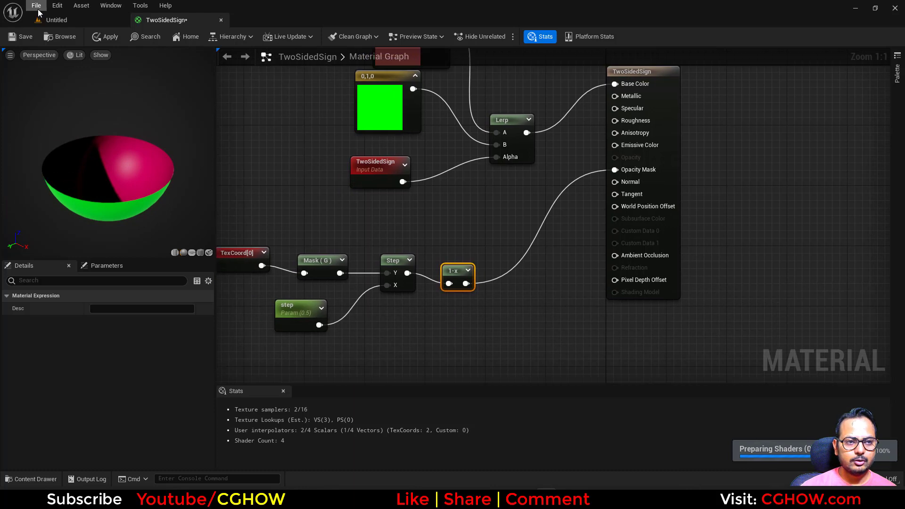
{"action": "key", "text": "ctrl+s"}
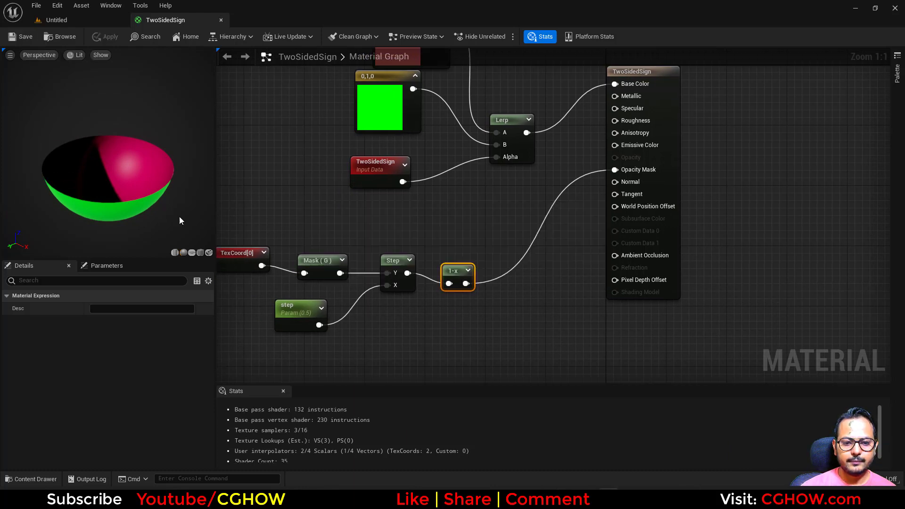
Create a material instance from the TwoSidedSign material in the content browser and open TwoSidedSign_Inst.
{"action": "left_click", "coordinate": [65, 21]}
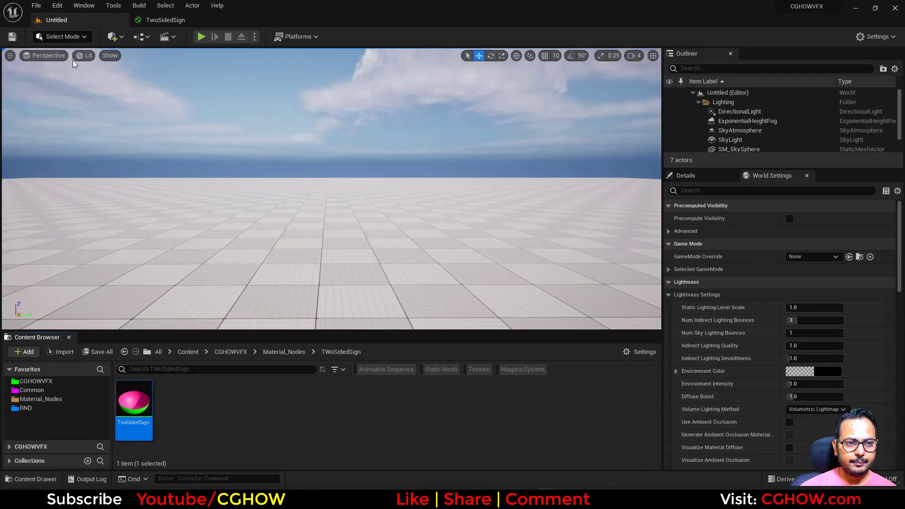
{"action": "right_click", "coordinate": [146, 407]}
{"action": "left_click", "coordinate": [201, 165]}
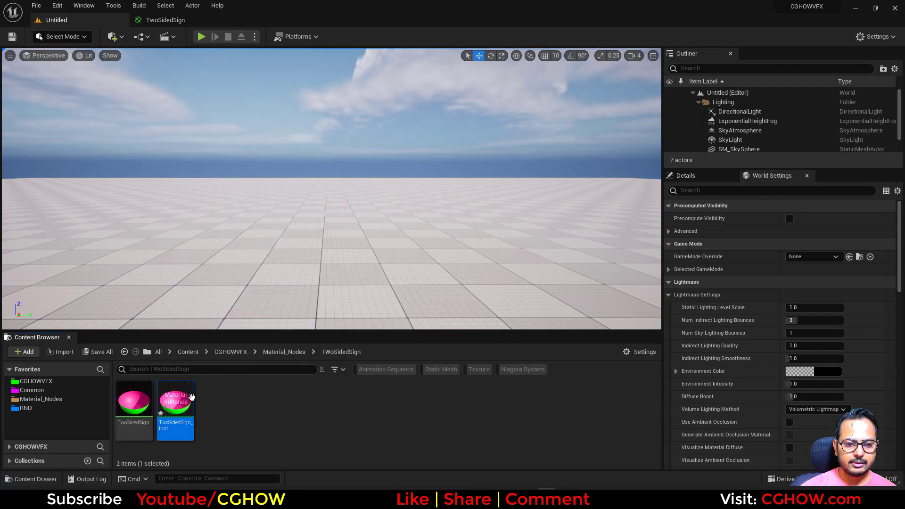
{"action": "double_click", "coordinate": [176, 408]}
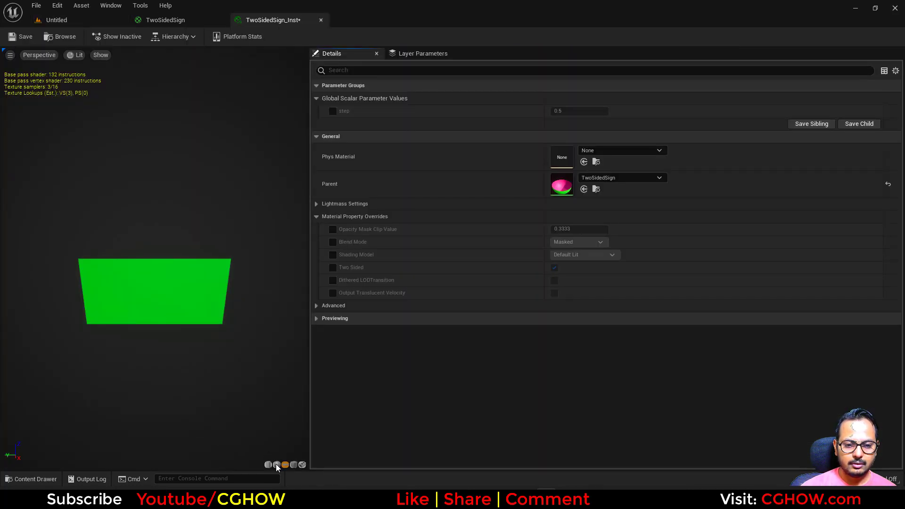
Preview the material instance on the sphere and override its step parameter with 0.388.
{"action": "left_click", "coordinate": [276, 464]}
{"action": "left_click", "coordinate": [333, 111]}
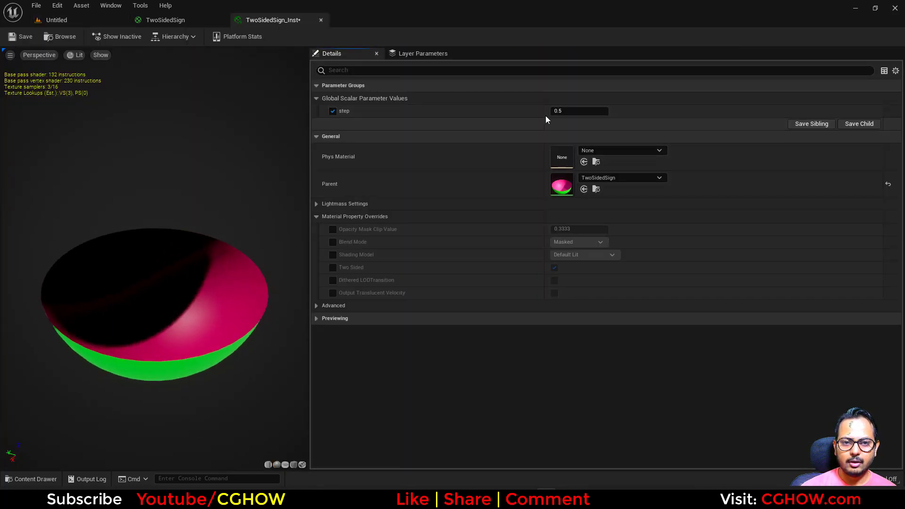
{"action": "left_click_drag", "start_coordinate": [551, 111], "coordinate": [541, 112]}
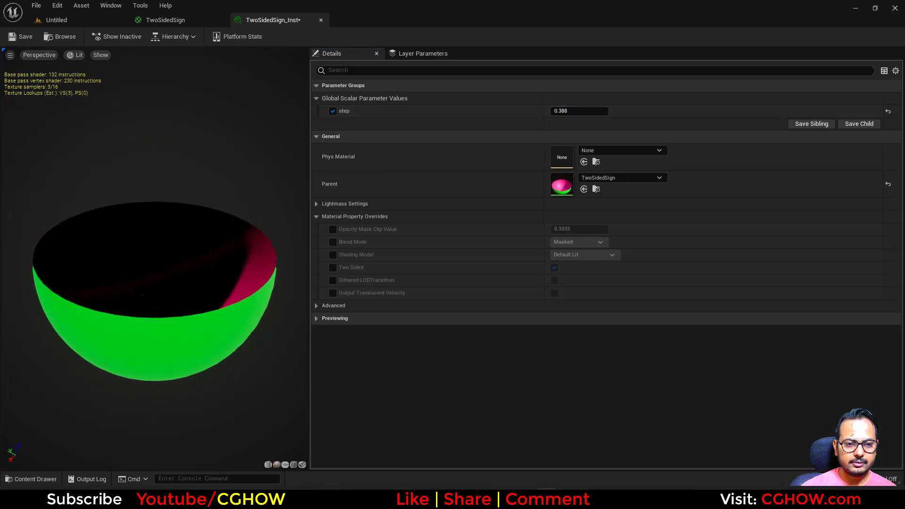
Add a sphere to the Untitled level, apply the TwoSidedSign_Inst material to it, and focus on it.
{"action": "left_click", "coordinate": [57, 36]}
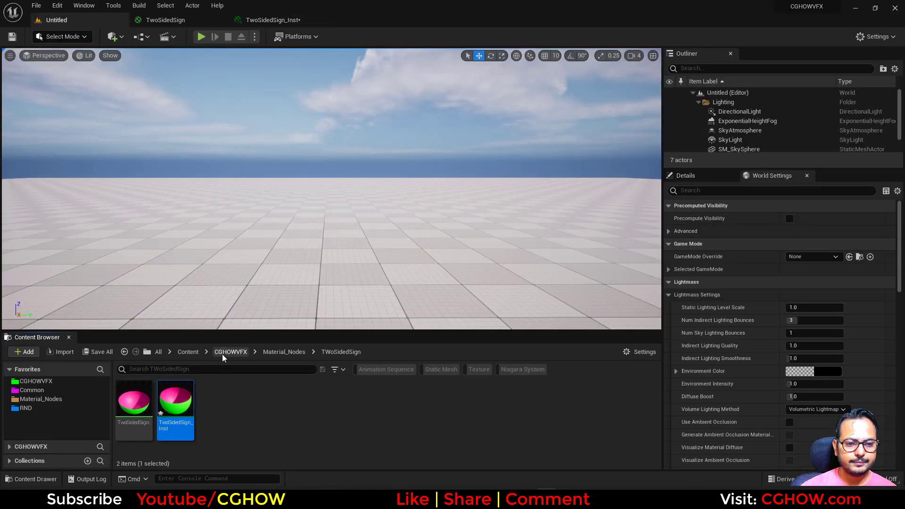
{"action": "left_click", "coordinate": [116, 36]}
{"action": "mouse_move", "coordinate": [156, 134]}
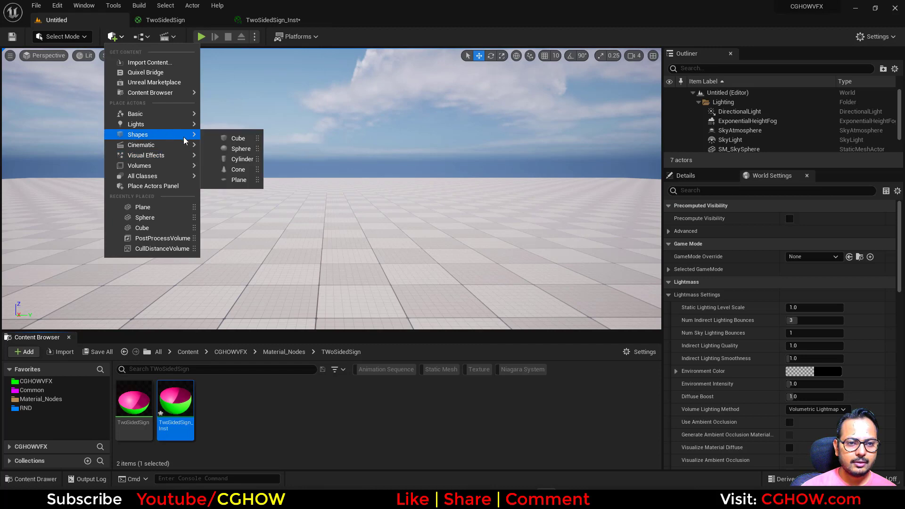
{"action": "left_click", "coordinate": [239, 148]}
{"action": "left_click_drag", "start_coordinate": [176, 405], "coordinate": [271, 244]}
{"action": "key", "text": "f"}
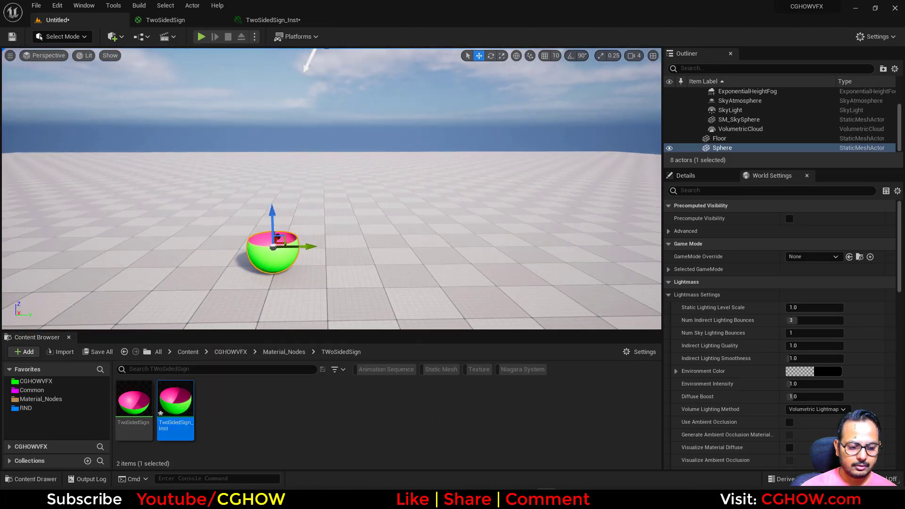
{"action": "left_click_drag", "start_coordinate": [292, 226], "coordinate": [391, 226], "text": "alt"}
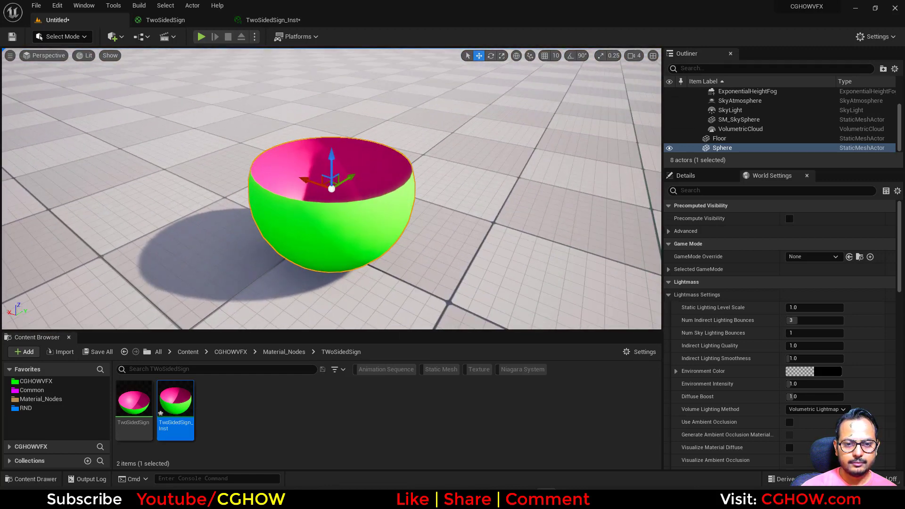
In the TwoSidedSign material graph, move the colour constants and Lerp away from the TwoSidedSign input node to make room between them.
{"action": "left_click", "coordinate": [269, 20]}
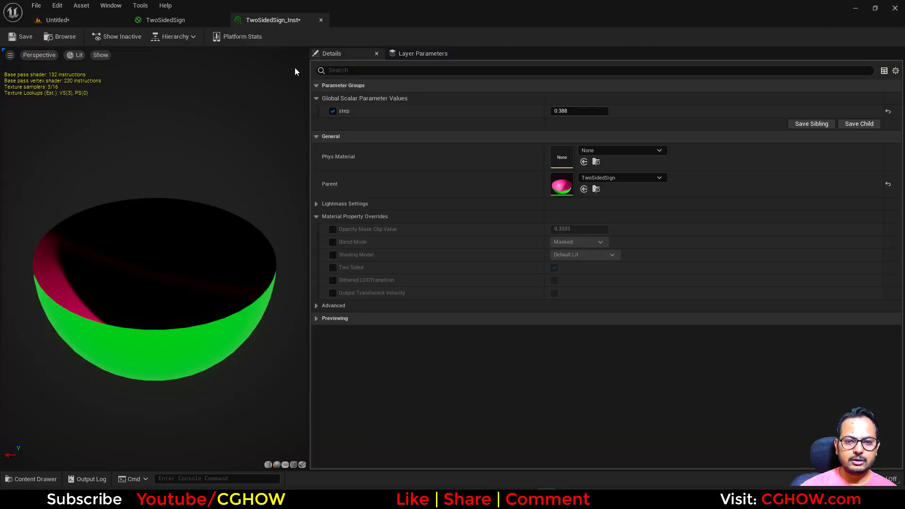
{"action": "left_click", "coordinate": [152, 19]}
{"action": "right_click_drag", "start_coordinate": [447, 152], "coordinate": [466, 269]}
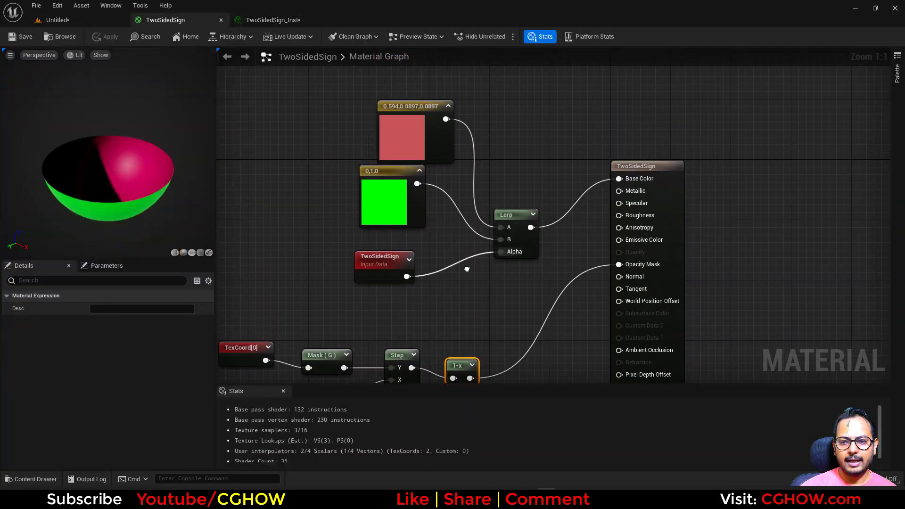
{"action": "left_click_drag", "start_coordinate": [326, 132], "coordinate": [465, 176]}
{"action": "left_click_drag", "start_coordinate": [365, 264], "coordinate": [312, 256]}
{"action": "right_click_drag", "start_coordinate": [451, 166], "coordinate": [453, 202]}
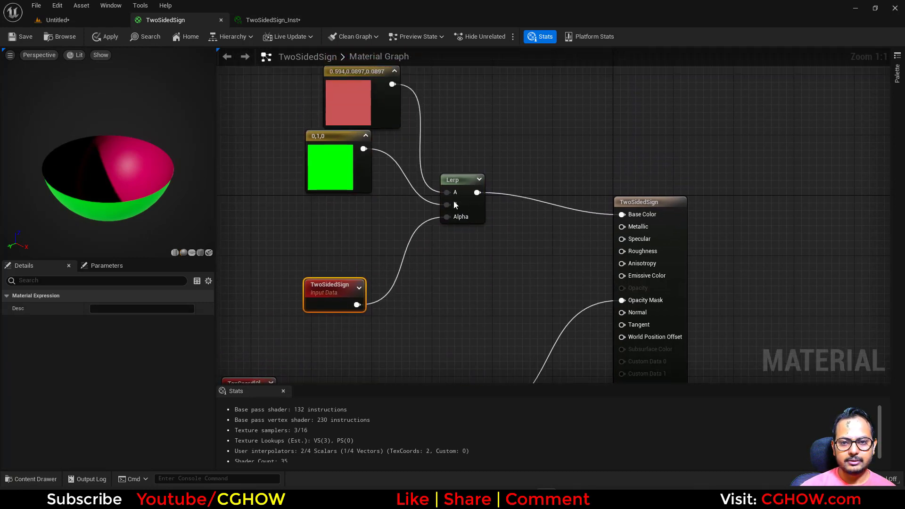
Add a second Lerp node with TwoSidedSign as its Alpha, connect its output to Roughness, and save the material.
{"action": "left_click", "coordinate": [454, 260]}
{"action": "left_click", "coordinate": [439, 273]}
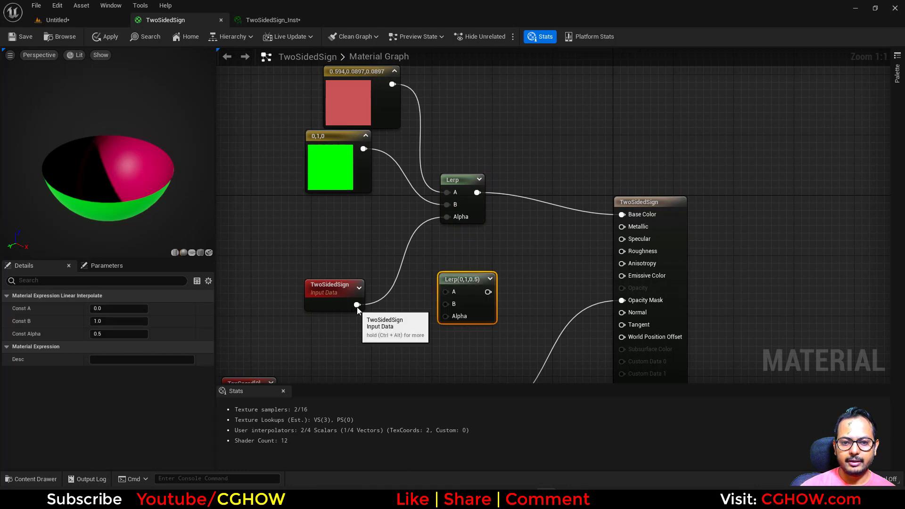
{"action": "left_click_drag", "start_coordinate": [357, 305], "coordinate": [455, 317]}
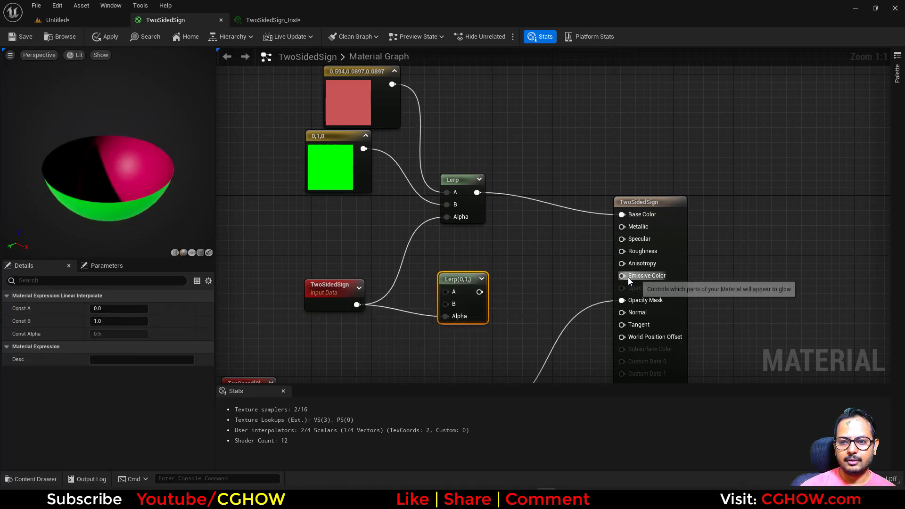
{"action": "left_click_drag", "start_coordinate": [627, 253], "coordinate": [561, 276]}
{"action": "left_click_drag", "start_coordinate": [479, 292], "coordinate": [622, 252]}
{"action": "left_click_drag", "start_coordinate": [459, 306], "coordinate": [465, 296]}
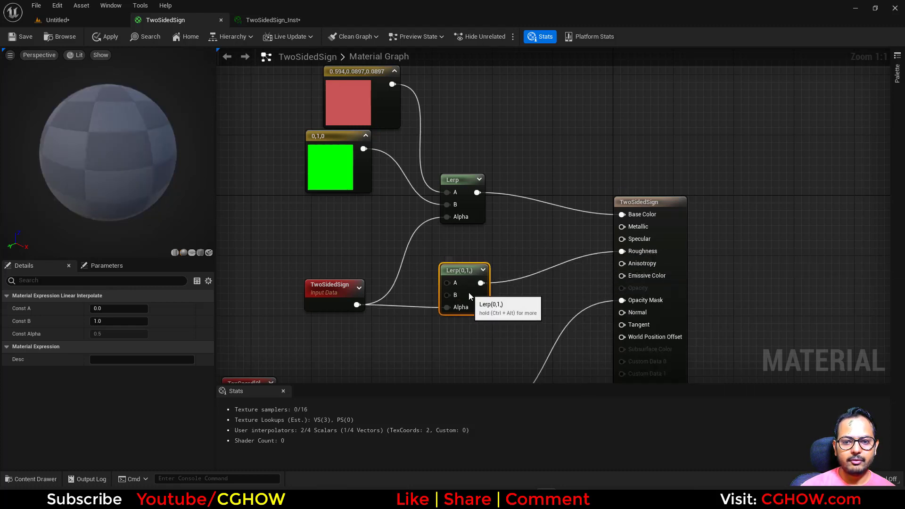
{"action": "left_click", "coordinate": [21, 38]}
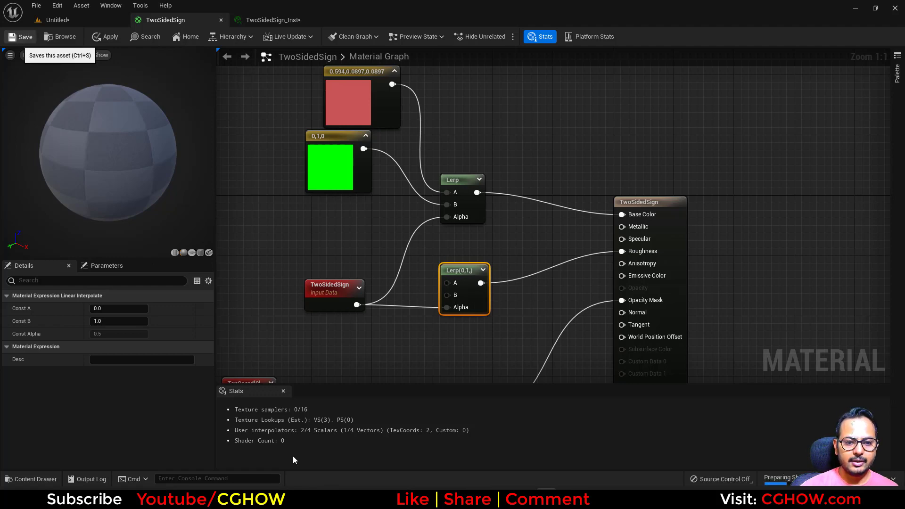
Inspect the inner and outer surface reflections of the sphere in the level from several angles.
{"action": "left_click", "coordinate": [87, 23]}
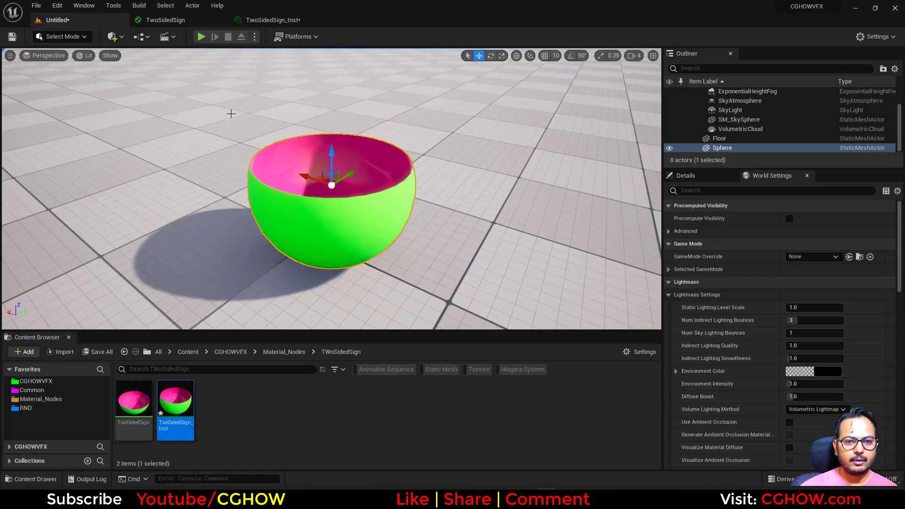
{"action": "left_click_drag", "start_coordinate": [335, 236], "coordinate": [411, 236], "text": "alt"}
{"action": "scroll", "coordinate": [335, 236], "scroll_direction": "up", "scroll_amount": 6}
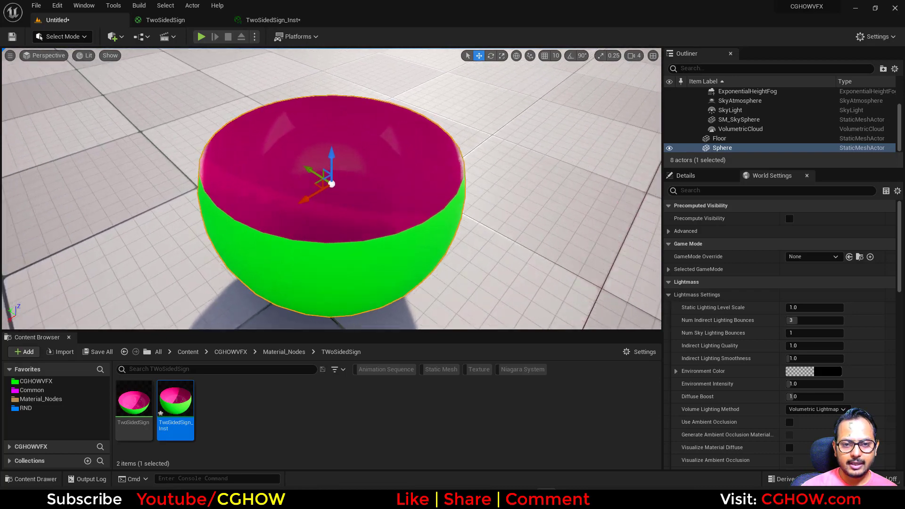
{"action": "left_click_drag", "start_coordinate": [335, 236], "coordinate": [113, 215], "text": "alt"}
{"action": "left_click_drag", "start_coordinate": [393, 215], "coordinate": [570, 162], "text": "alt"}
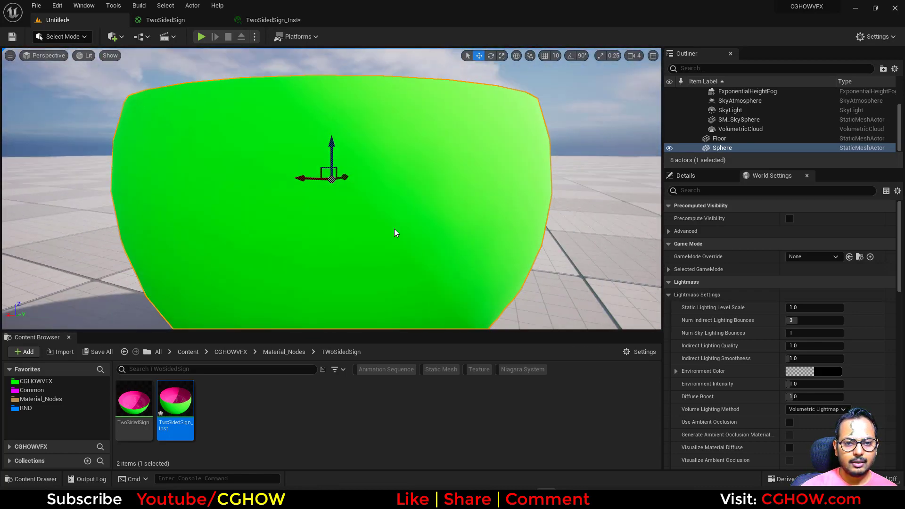
{"action": "scroll", "coordinate": [394, 230], "scroll_direction": "down", "scroll_amount": 8}
{"action": "left_click_drag", "start_coordinate": [387, 240], "coordinate": [331, 302], "text": "alt"}
{"action": "scroll", "coordinate": [388, 240], "scroll_direction": "up", "scroll_amount": 6}
{"action": "left_click_drag", "start_coordinate": [388, 241], "coordinate": [373, 213], "text": "alt"}
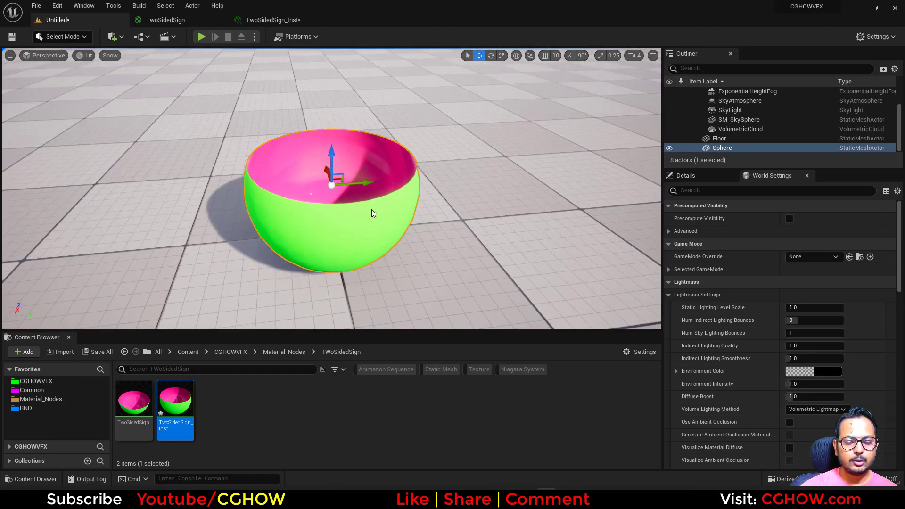
Add a Texture Sample node beside the colour constants in the TwoSidedSign material graph.
{"action": "left_click", "coordinate": [206, 19]}
{"action": "right_click_drag", "start_coordinate": [350, 242], "coordinate": [524, 286]}
{"action": "right_click_drag", "start_coordinate": [422, 237], "coordinate": [447, 272]}
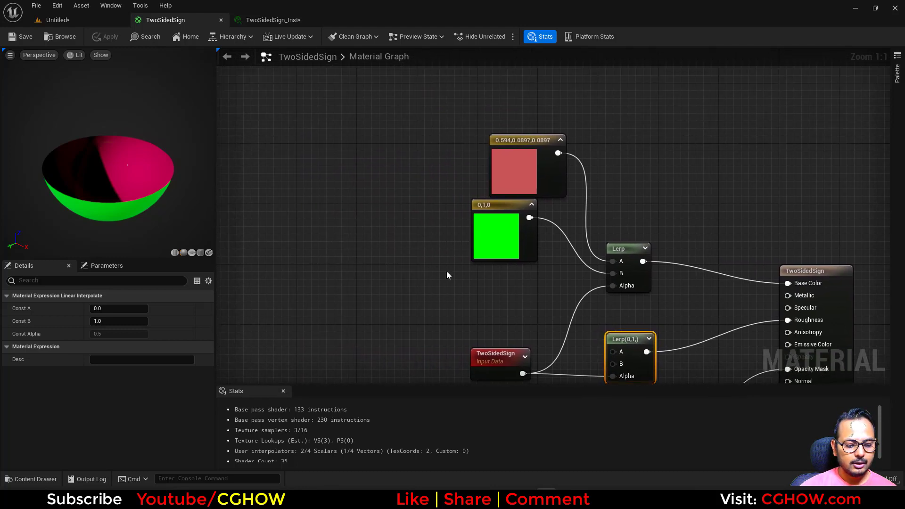
{"action": "left_click", "coordinate": [303, 187]}
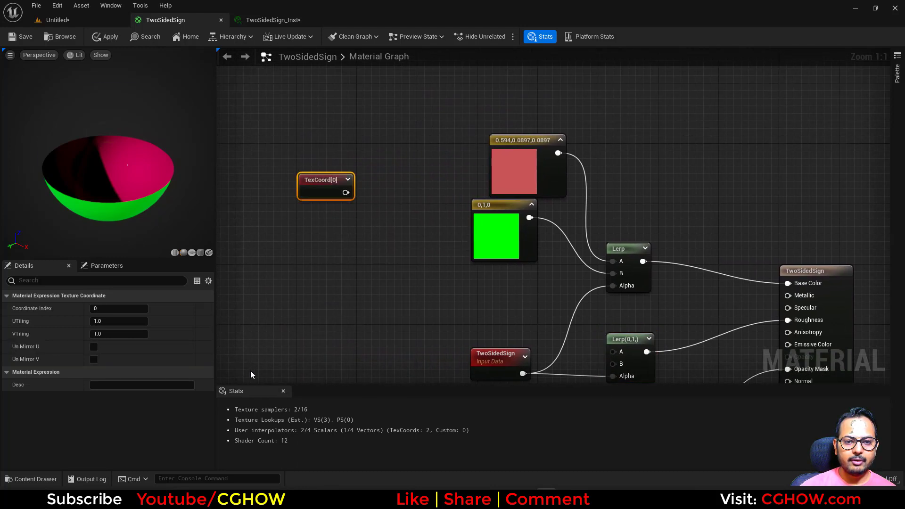
{"action": "key", "text": "Delete"}
{"action": "left_click", "coordinate": [318, 184]}
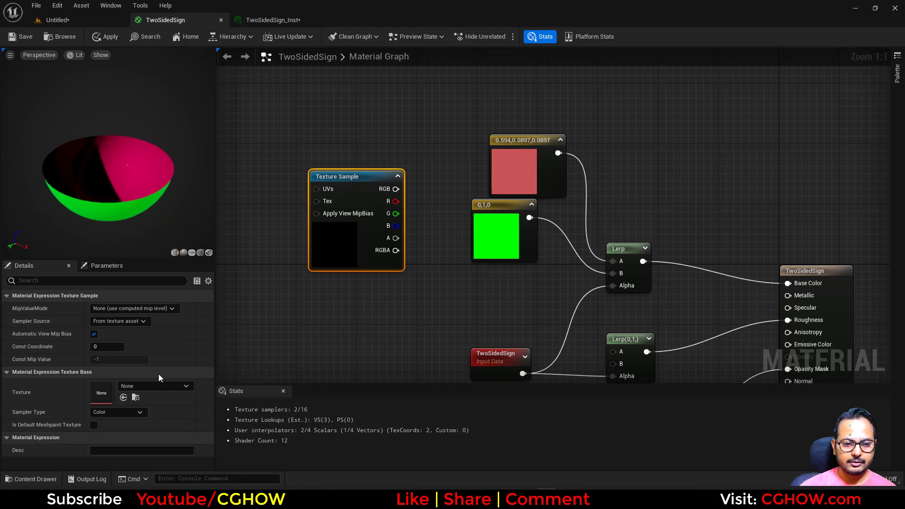
Search the textures for "aura", assign T_Noise_Aura_02 to the Texture Sample, and reposition the node.
{"action": "left_click", "coordinate": [155, 385]}
{"action": "type", "text": "au"}
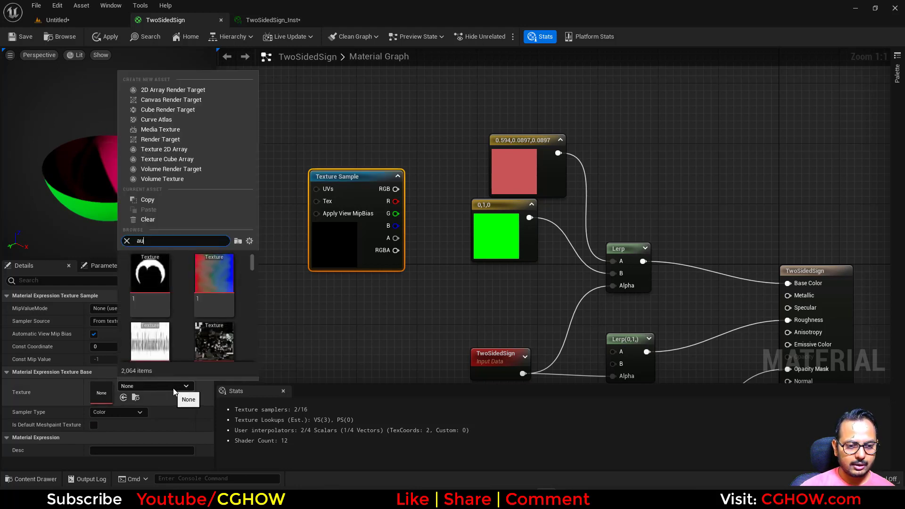
{"action": "type", "text": "ra"}
{"action": "scroll", "coordinate": [187, 298], "scroll_direction": "down", "scroll_amount": 5}
{"action": "scroll", "coordinate": [194, 301], "scroll_direction": "down", "scroll_amount": 2}
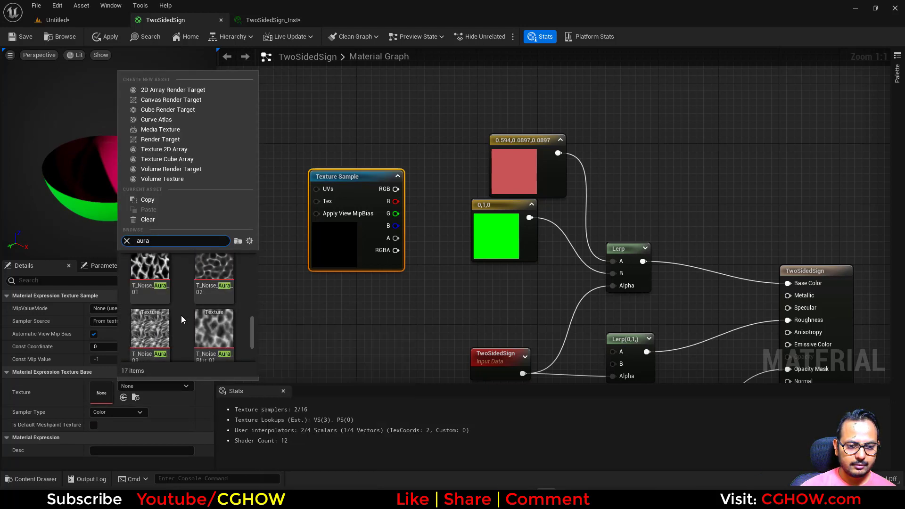
{"action": "left_click", "coordinate": [212, 287]}
{"action": "right_click_drag", "start_coordinate": [356, 259], "coordinate": [347, 323]}
{"action": "left_click_drag", "start_coordinate": [336, 306], "coordinate": [330, 258]}
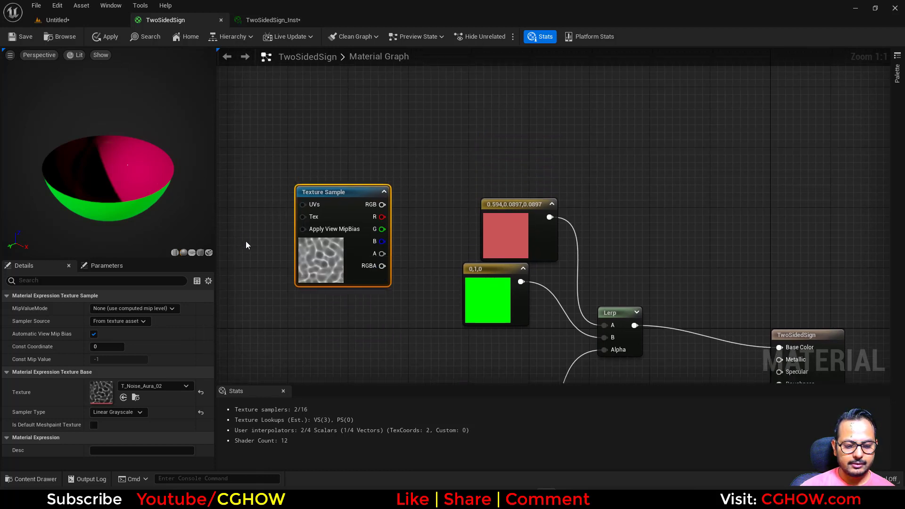
Add a Panner node feeding the Texture Sample's UVs, and move the red colour constant above the texture node.
{"action": "key", "text": "p"}
{"action": "left_click", "coordinate": [229, 182]}
{"action": "left_click_drag", "start_coordinate": [282, 201], "coordinate": [303, 205]}
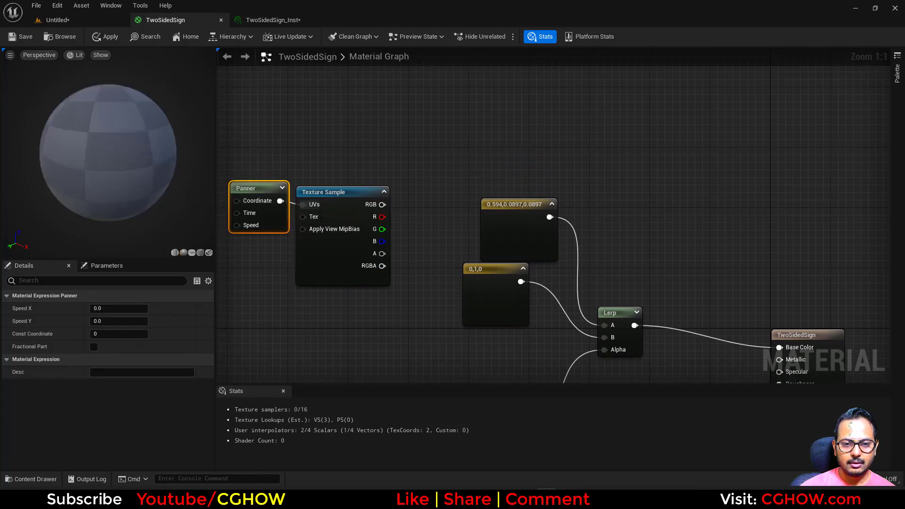
{"action": "right_click_drag", "start_coordinate": [366, 238], "coordinate": [309, 256]}
{"action": "left_click_drag", "start_coordinate": [431, 249], "coordinate": [353, 167]}
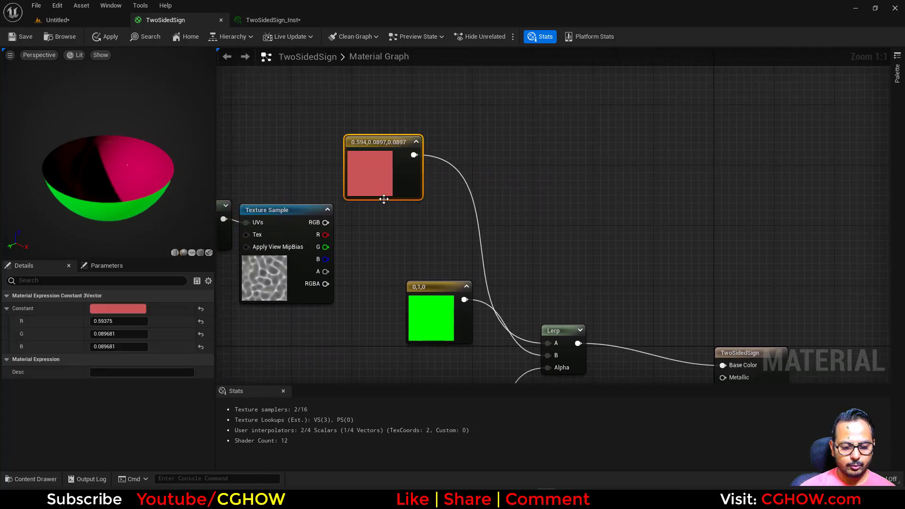
{"action": "key", "text": "m"}
{"action": "left_click", "coordinate": [400, 219]}
{"action": "left_click_drag", "start_coordinate": [325, 236], "coordinate": [383, 247]}
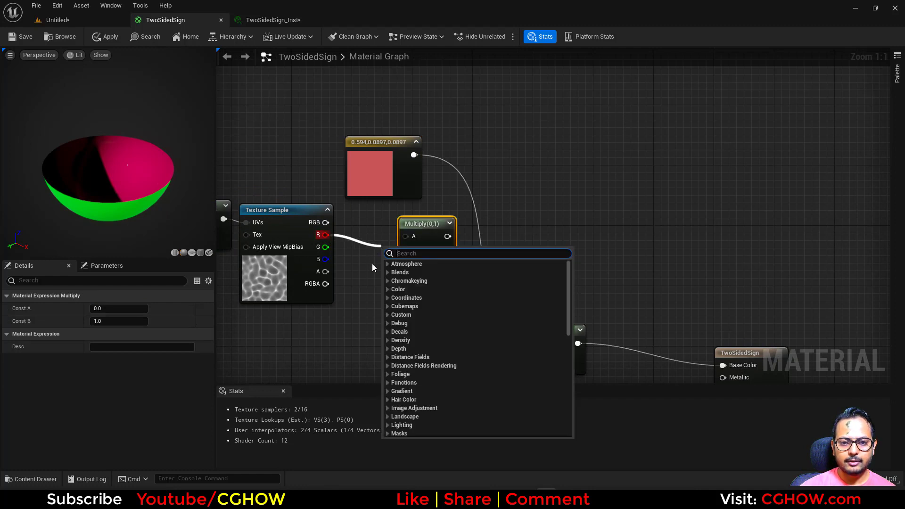
{"action": "left_click", "coordinate": [372, 266]}
{"action": "left_click", "coordinate": [433, 237]}
{"action": "key", "text": "Delete"}
Add an Add node combining the texture's R channel with the red constant, feed Lerp's A input, and move the green constant clear.
{"action": "key", "text": "a"}
{"action": "left_click", "coordinate": [431, 227]}
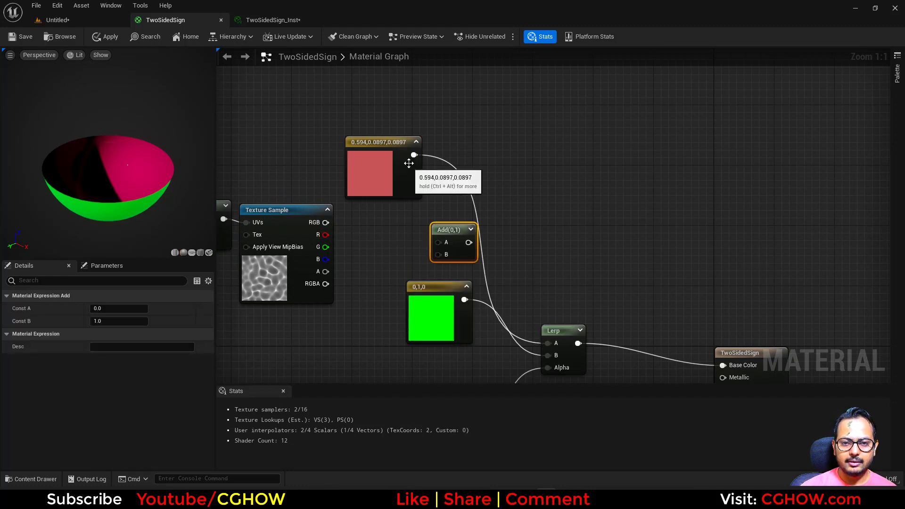
{"action": "left_click_drag", "start_coordinate": [414, 155], "coordinate": [437, 242]}
{"action": "left_click_drag", "start_coordinate": [324, 235], "coordinate": [547, 343]}
{"action": "left_click_drag", "start_coordinate": [457, 328], "coordinate": [425, 367]}
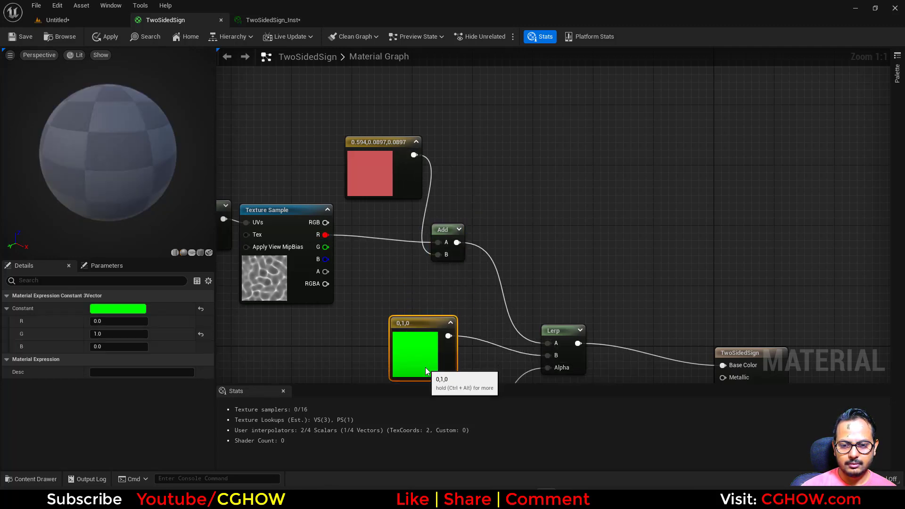
Return to the level and check the noise texture on the inside of the sphere.
{"action": "scroll", "coordinate": [406, 287], "scroll_direction": "down", "scroll_amount": 3}
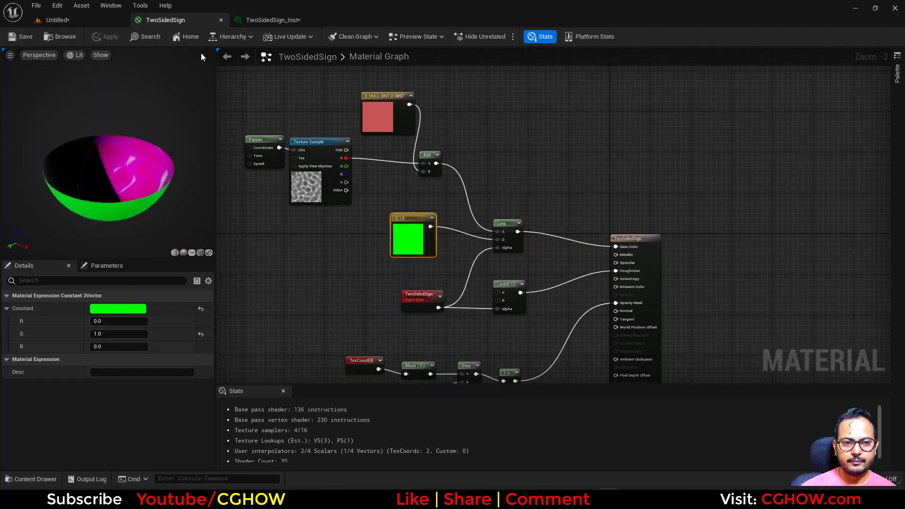
{"action": "left_click", "coordinate": [271, 19]}
{"action": "left_click", "coordinate": [84, 19]}
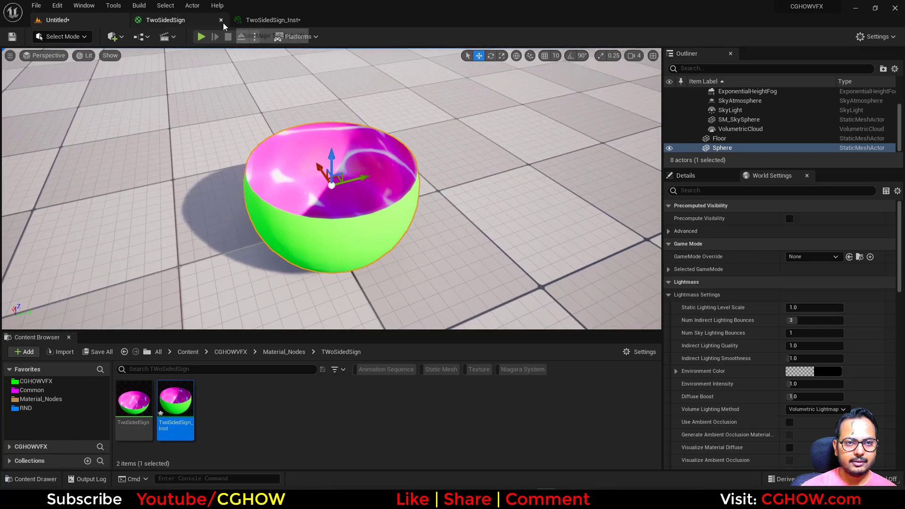
In the material graph, try a Panner Speed Y of 0.2, and set it to 0.5.
{"action": "left_click", "coordinate": [266, 20]}
{"action": "left_click", "coordinate": [179, 20]}
{"action": "right_click_drag", "start_coordinate": [448, 218], "coordinate": [468, 224]}
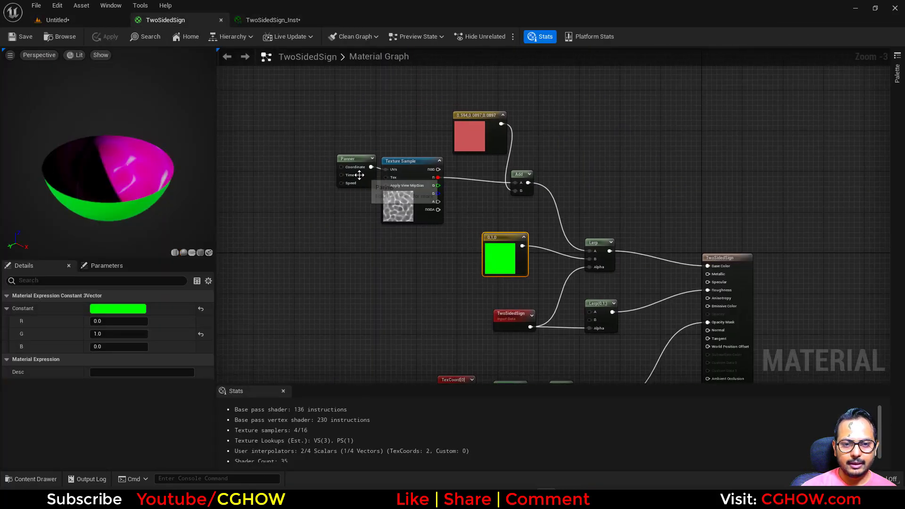
{"action": "left_click", "coordinate": [351, 160]}
{"action": "left_click", "coordinate": [118, 321]}
{"action": "type", "text": ".2"}
{"action": "key", "text": "Return"}
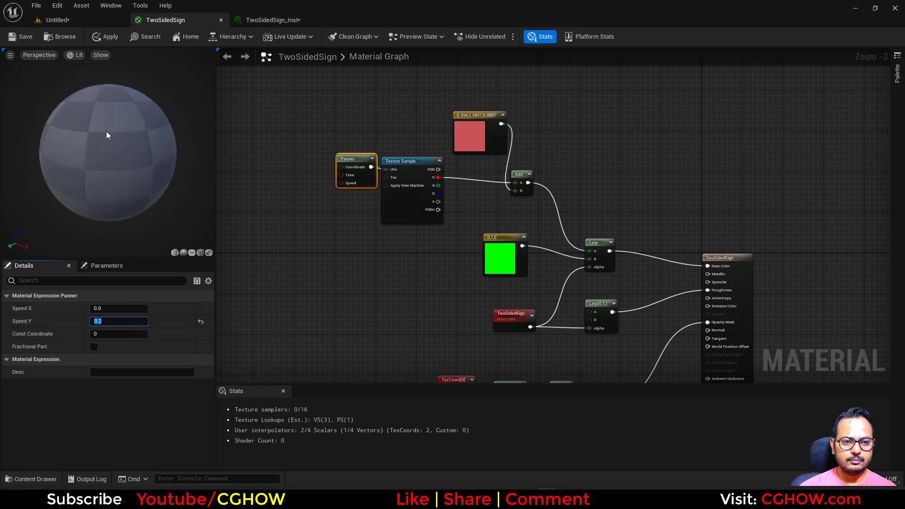
{"action": "type", "text": ".5"}
{"action": "key", "text": "Return"}
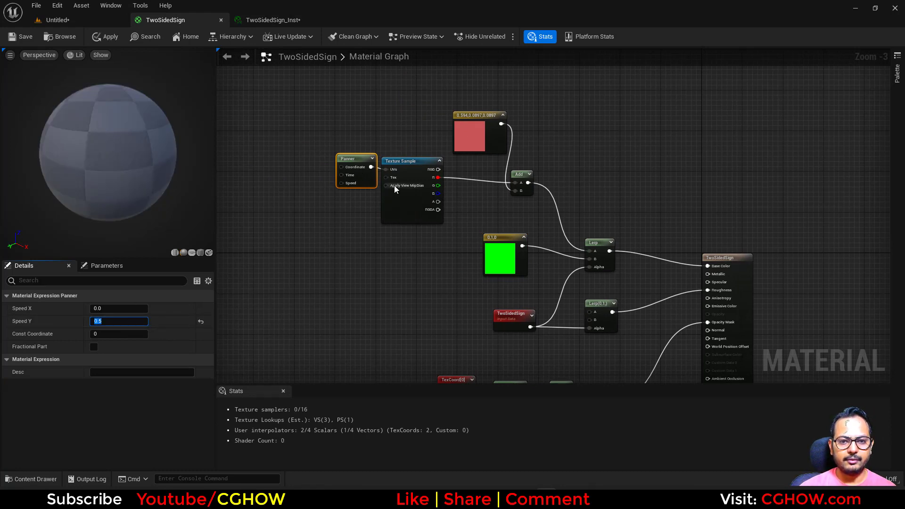